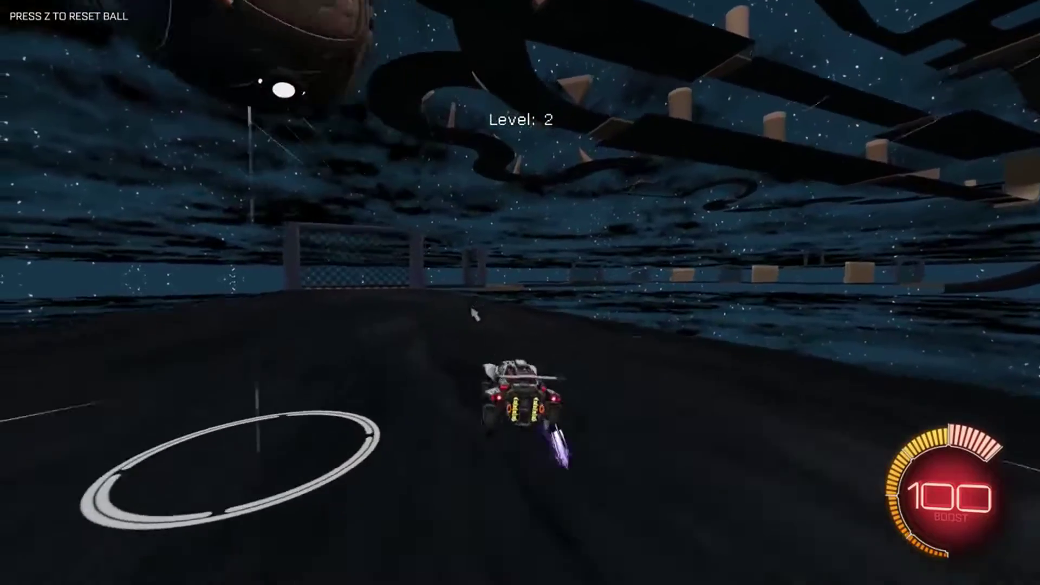
pyautogui.press('space')
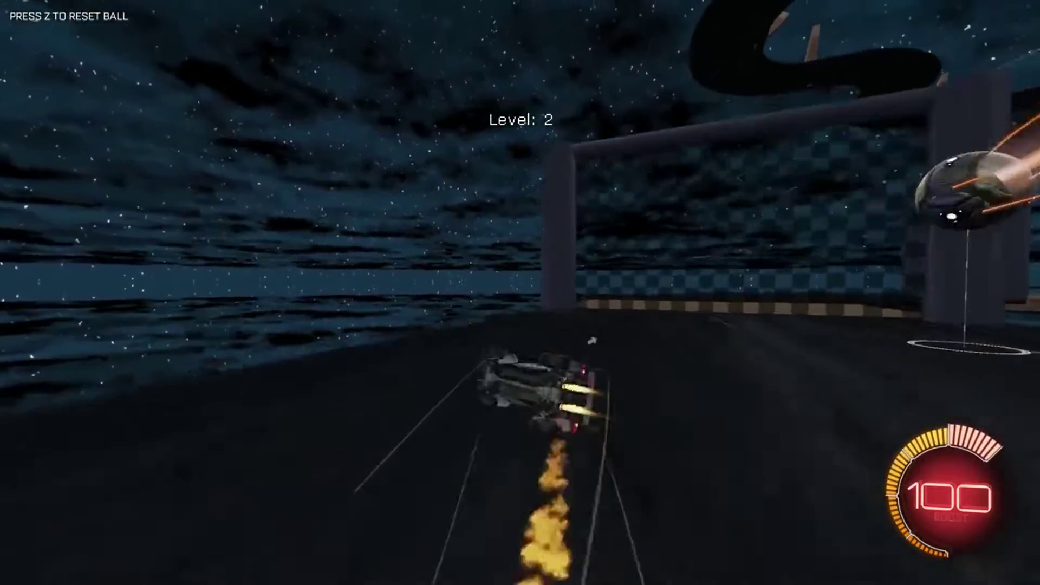
pyautogui.press('w')
pyautogui.hotkey('alt', 'Tab')
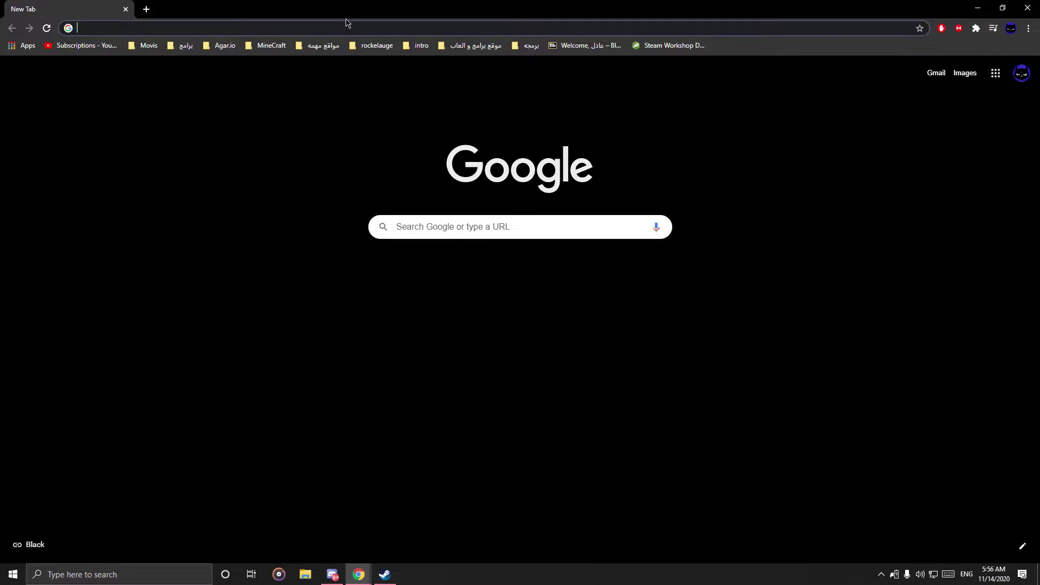
pyautogui.click(347, 36)
pyautogui.write('https://steamcommunity.com/workshop/about/?appid=252950')
pyautogui.press('Return')
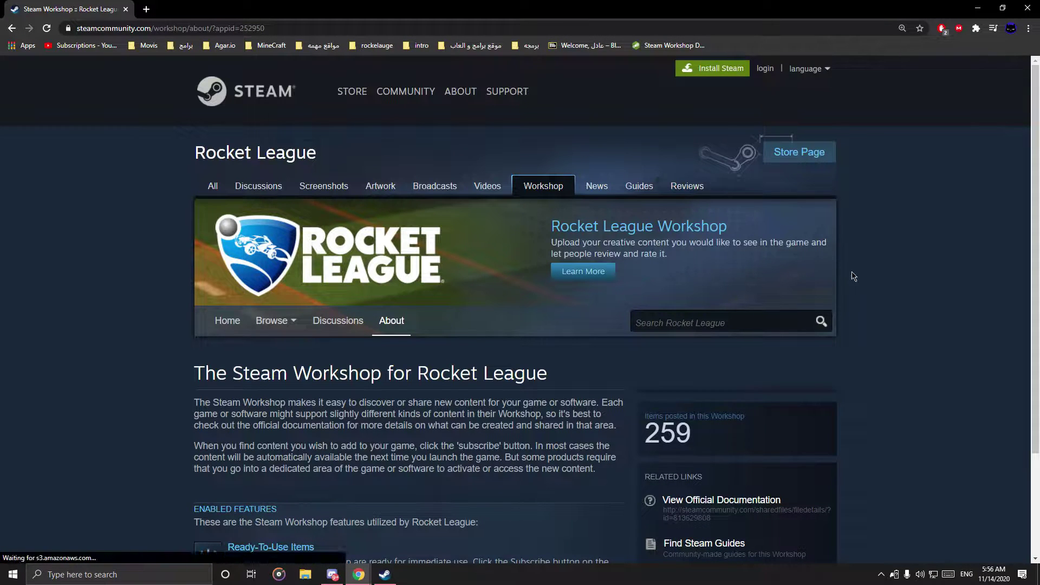
# Search the Rocket League Workshop for "rings" and open the map Speed Jump: Rings 2 - By dmc.
pyautogui.scroll(-1, 854, 277)
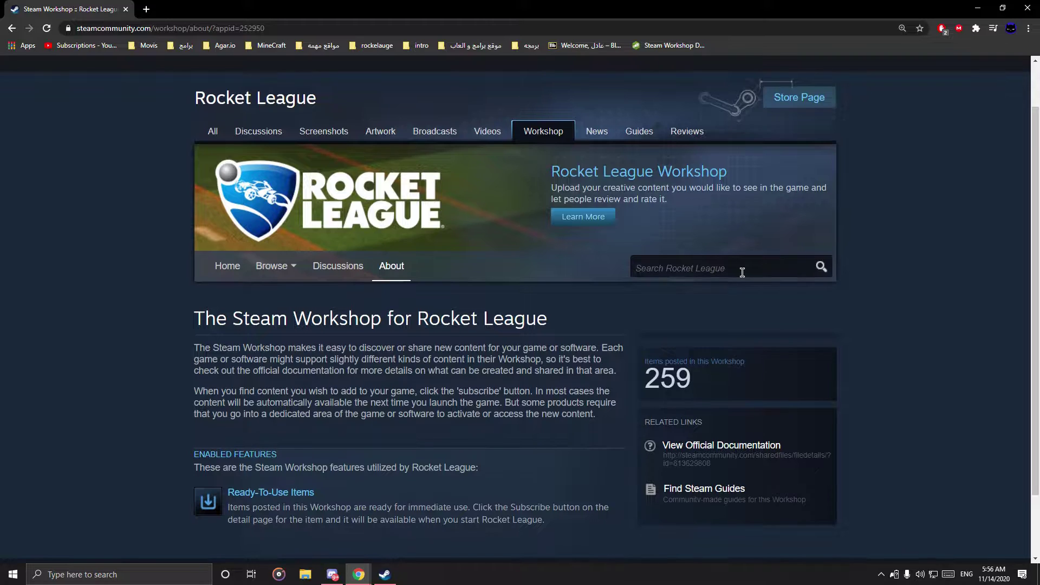
pyautogui.scroll(-1, 735, 269)
pyautogui.scroll(1, 721, 260)
pyautogui.click(717, 254)
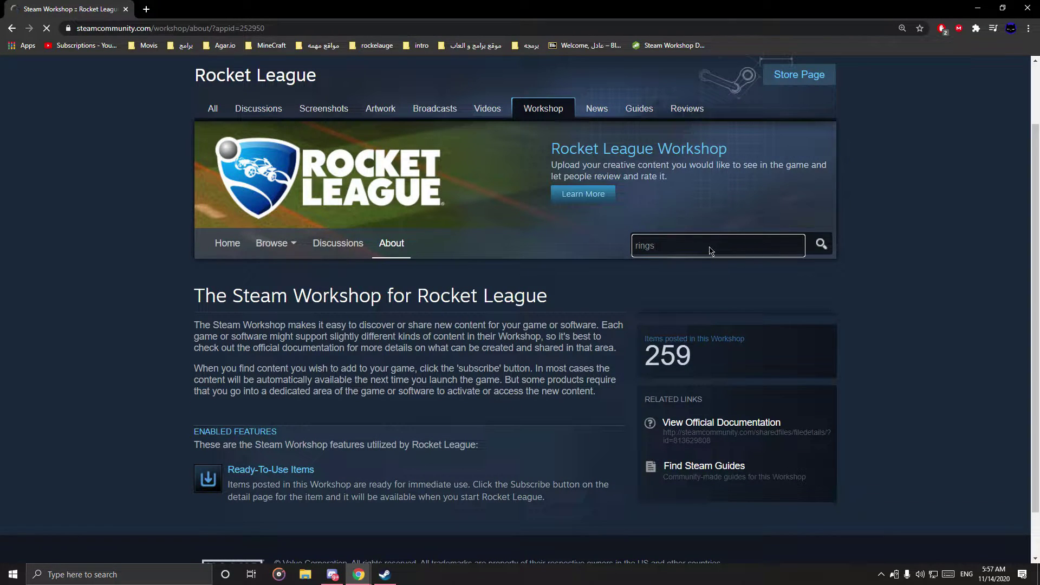
pyautogui.scroll(-7, 755, 353)
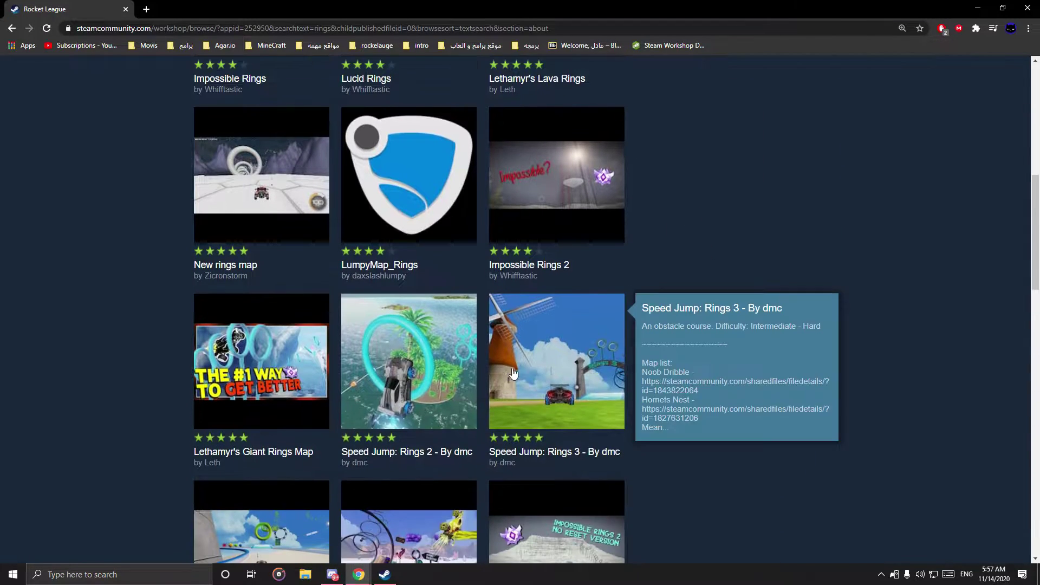
pyautogui.click(405, 352)
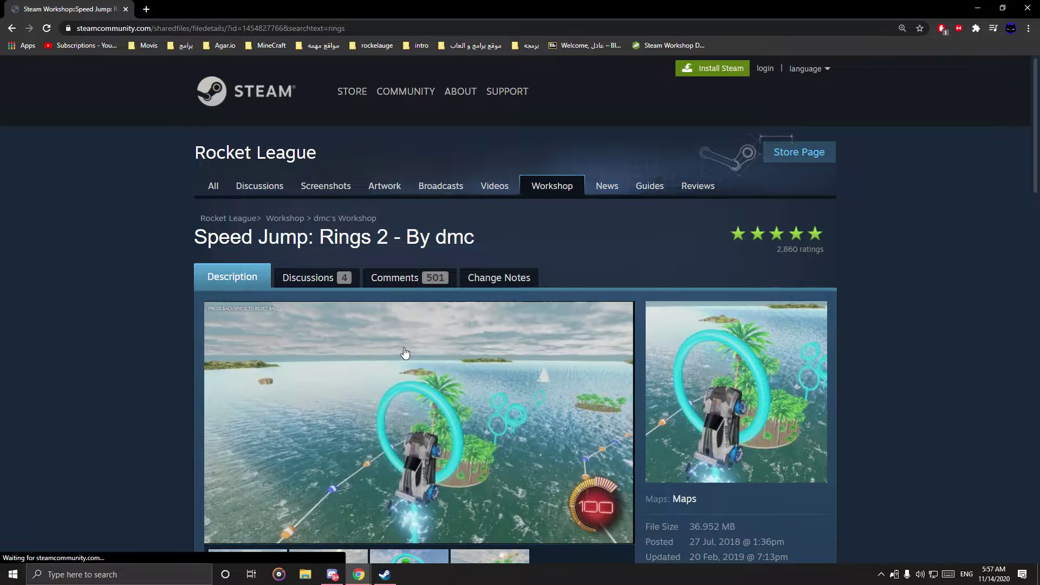
# Copy the map page's URL and paste it into the Steam Workshop Downloader at steamworkshopdownloader.io.
pyautogui.click(173, 28)
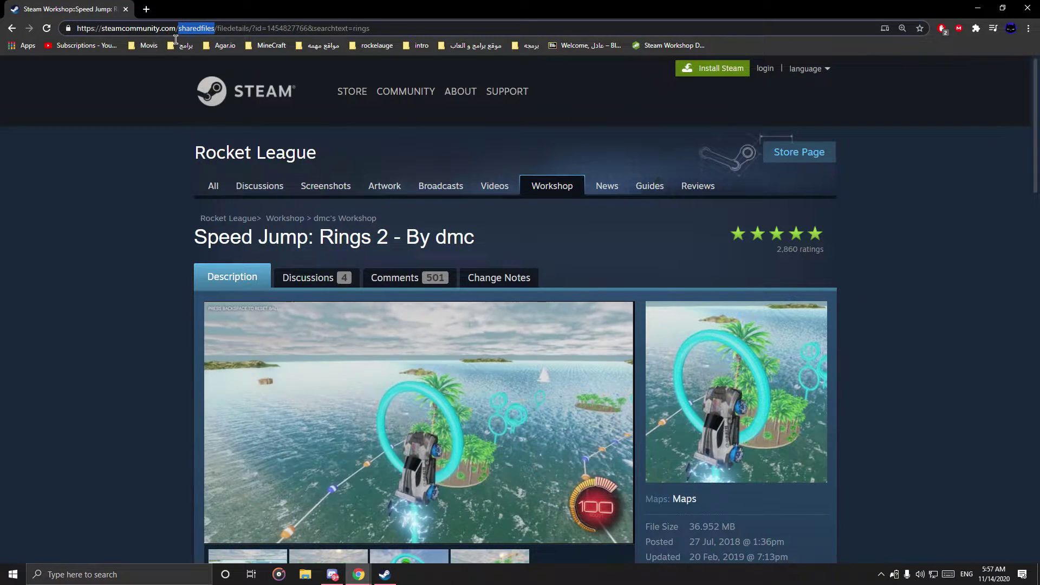
pyautogui.rightClick(169, 30)
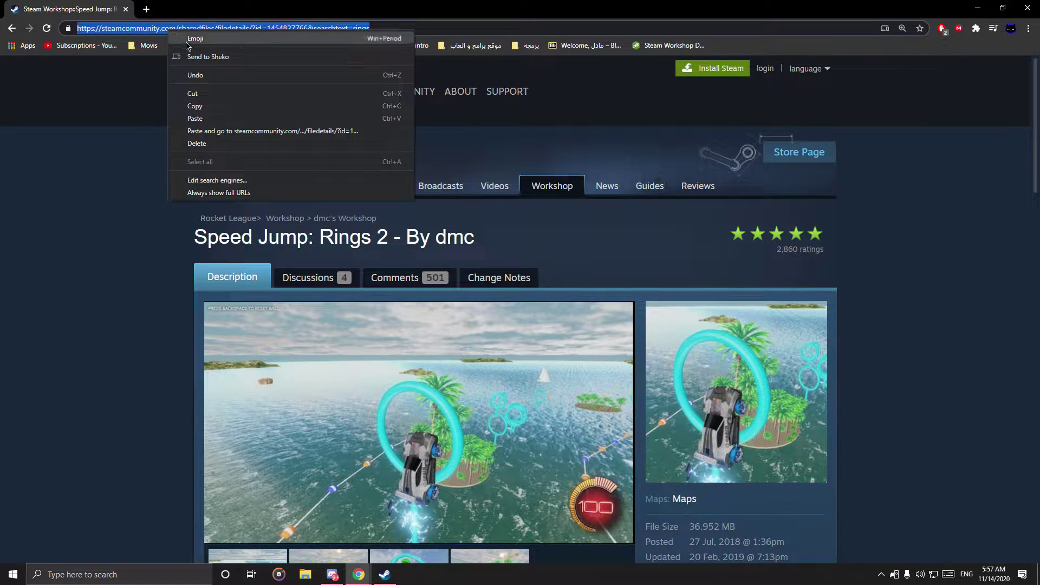
pyautogui.click(195, 106)
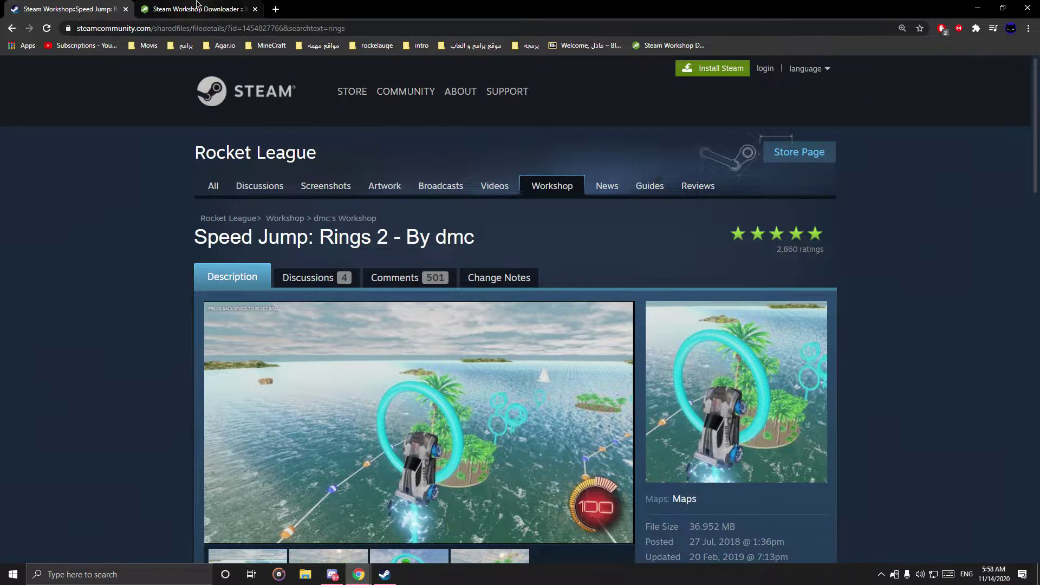
pyautogui.click(195, 10)
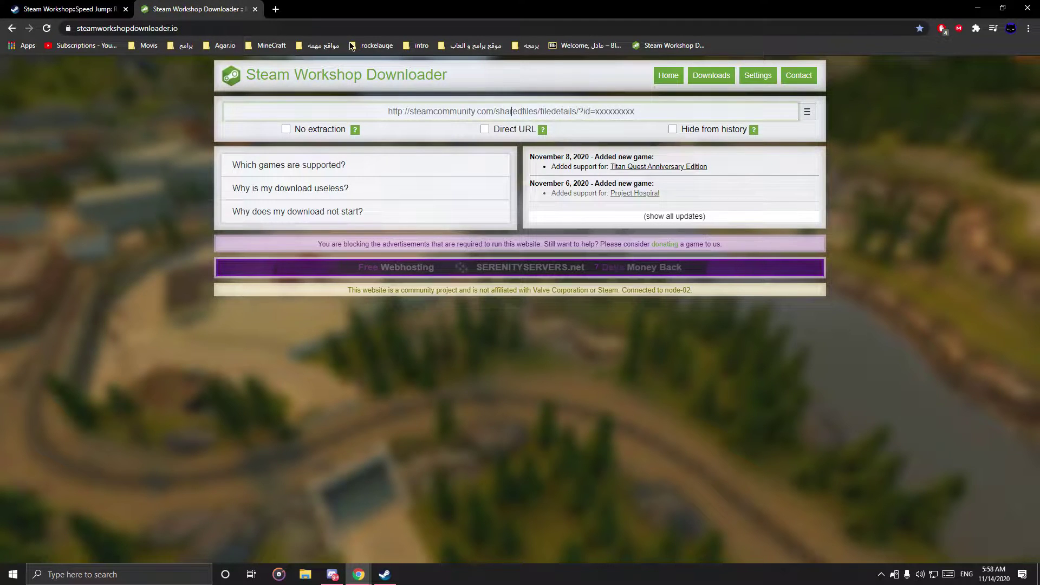
pyautogui.click(379, 117)
pyautogui.hotkey('ctrl', 'v')
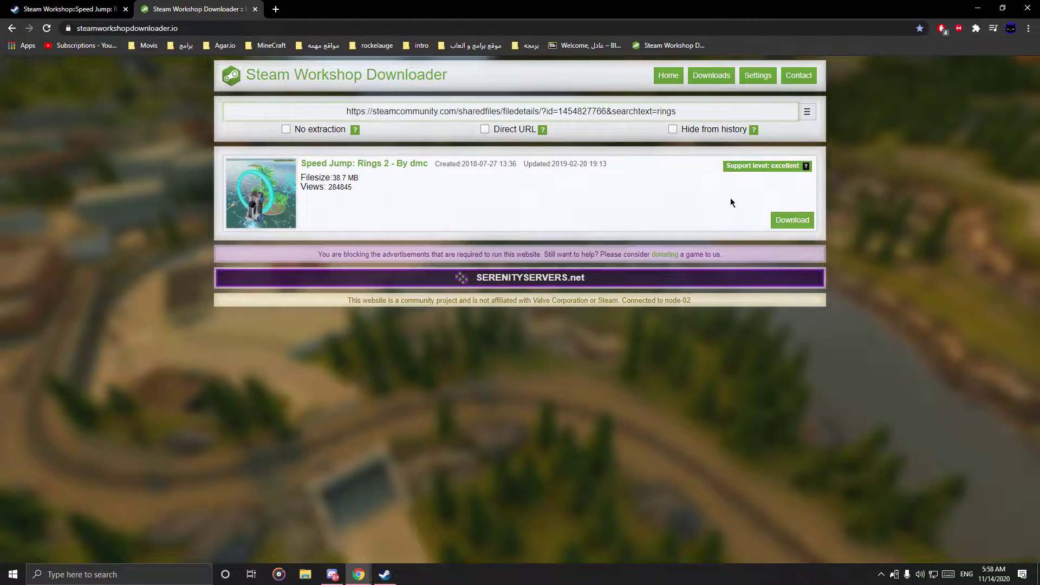
pyautogui.click(794, 221)
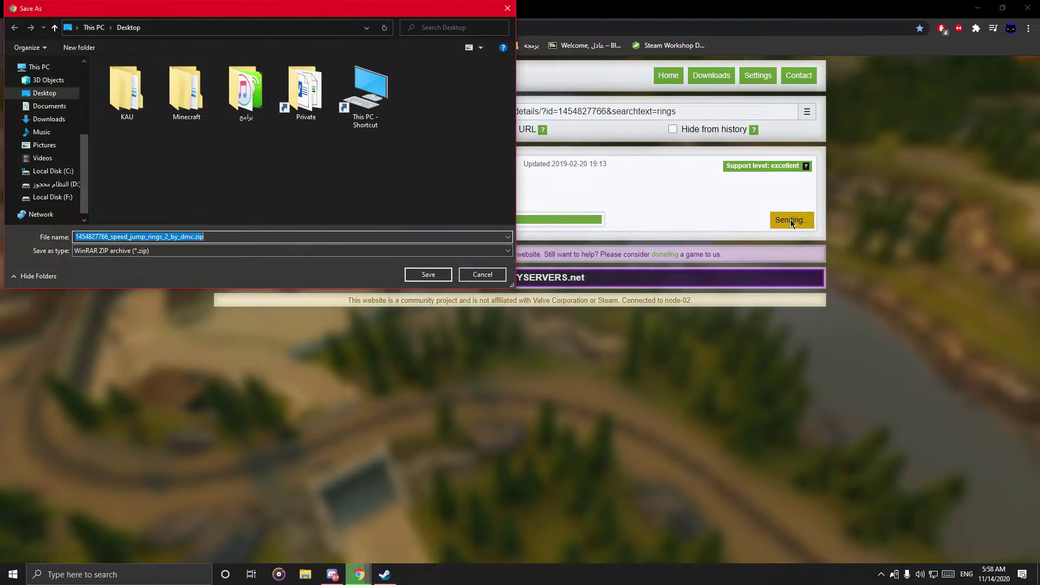
pyautogui.click(428, 275)
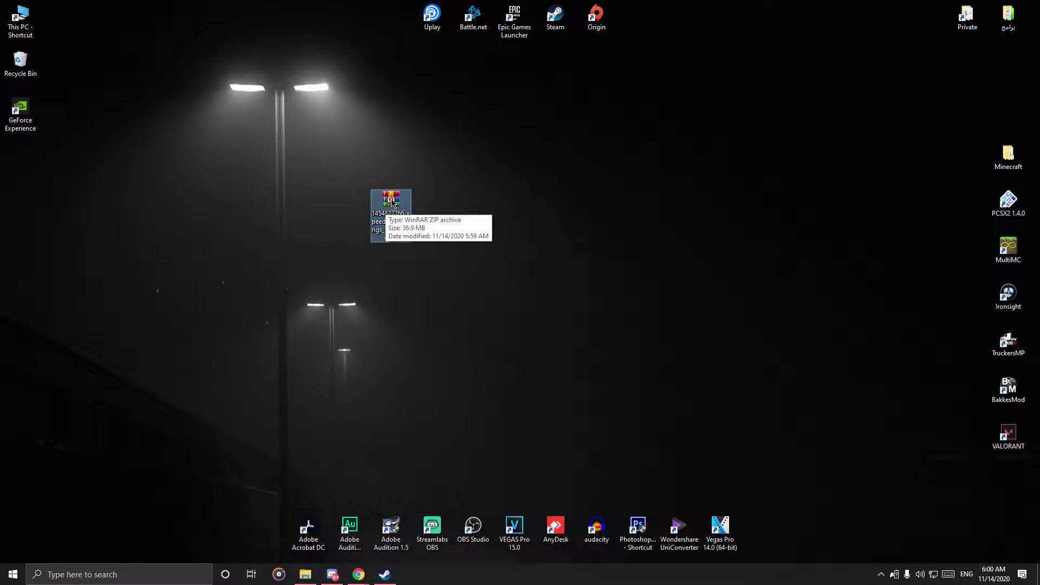
pyautogui.click(224, 115)
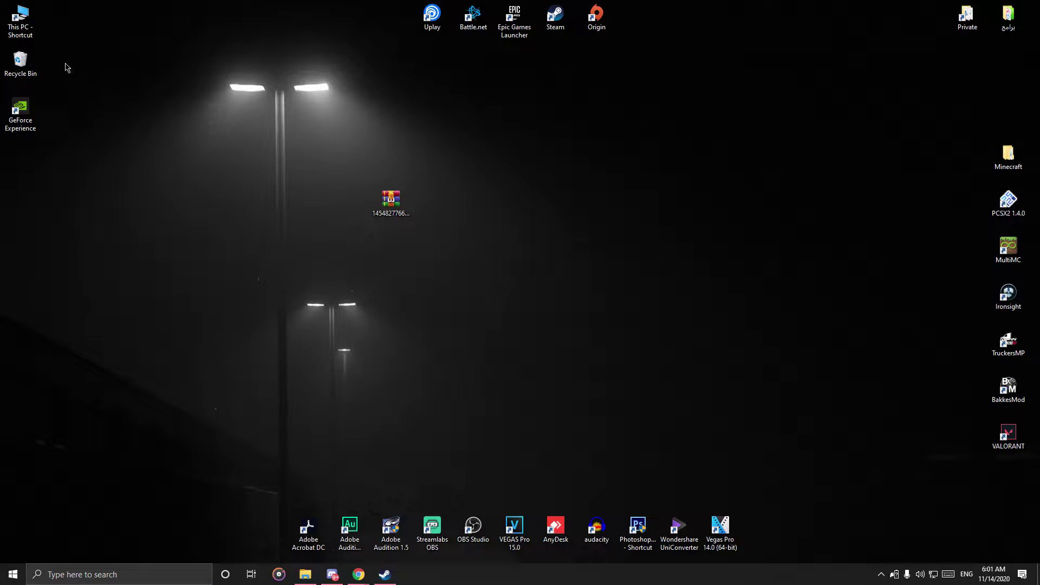
# Open the folder C:\Program Files\Epic Games\rocketleague\TAGame\CookedPCConsole in File Explorer.
pyautogui.doubleClick(21, 21)
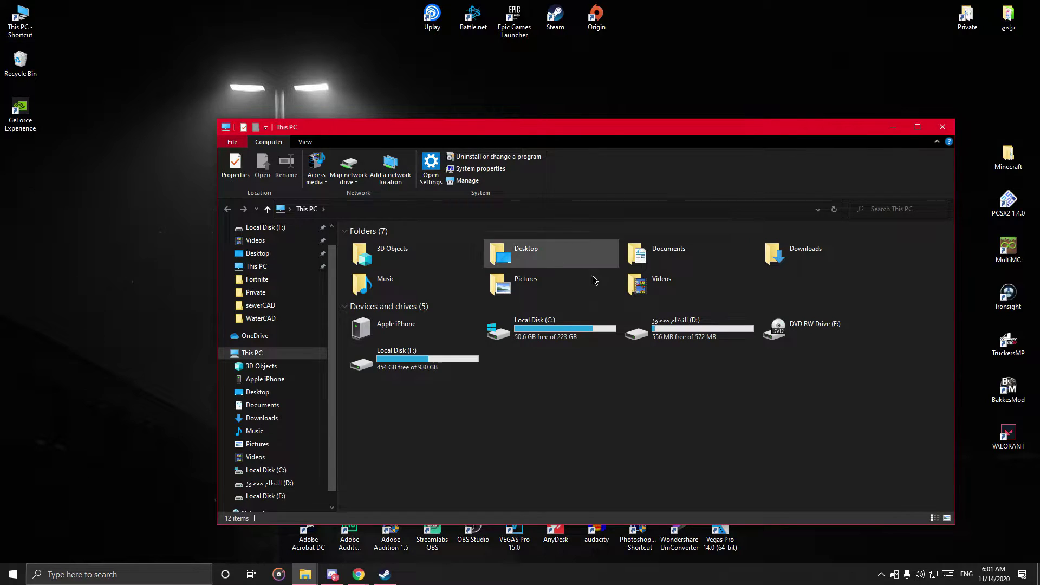
pyautogui.doubleClick(540, 322)
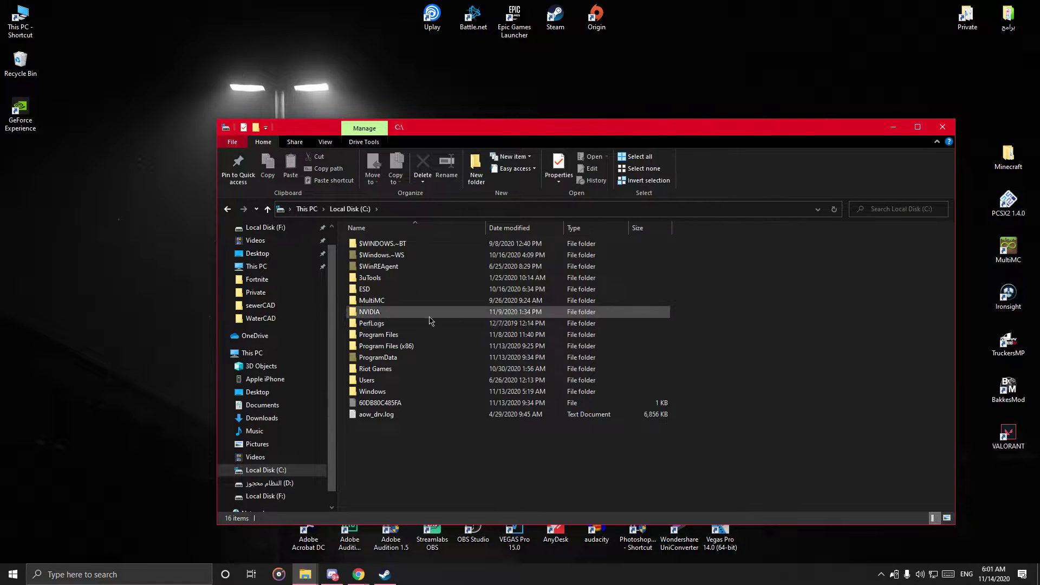
pyautogui.doubleClick(382, 336)
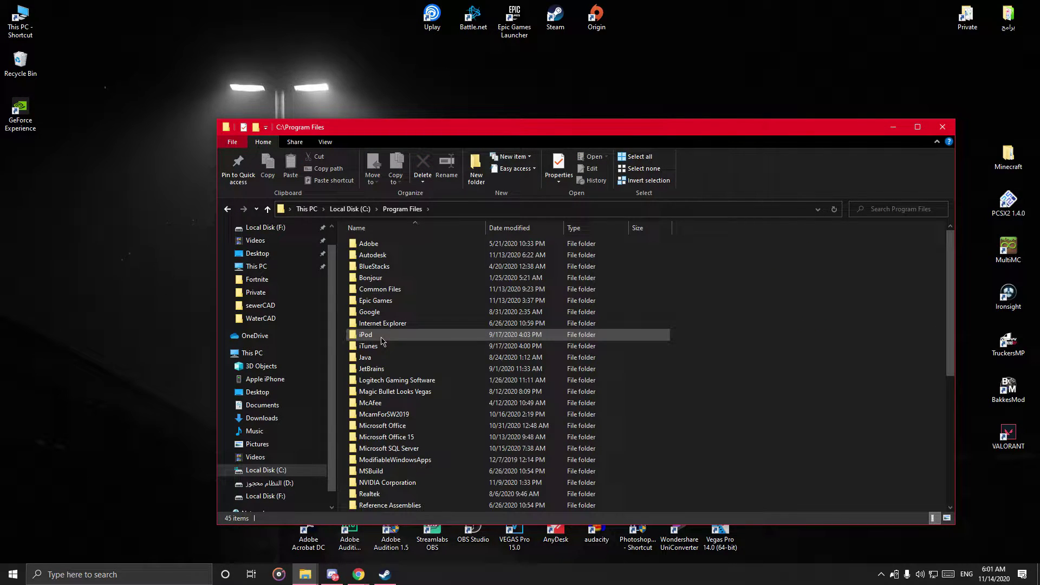
pyautogui.doubleClick(418, 302)
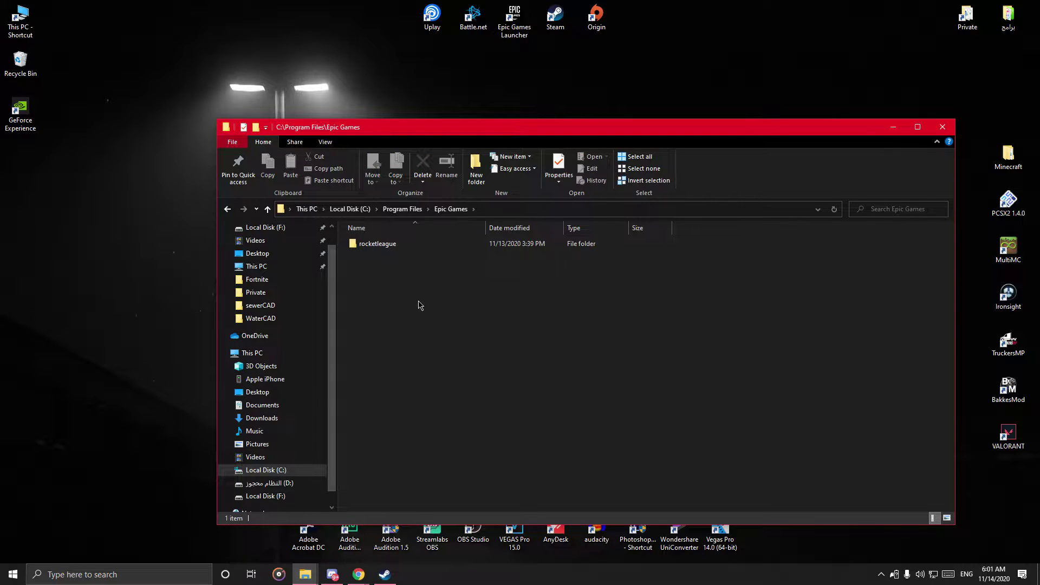
pyautogui.doubleClick(397, 247)
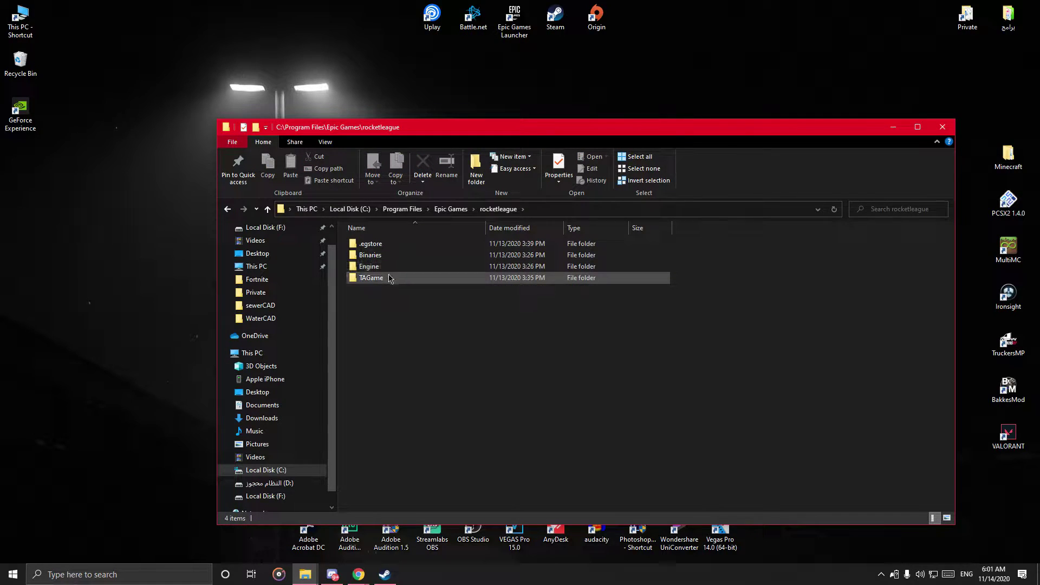
pyautogui.doubleClick(401, 282)
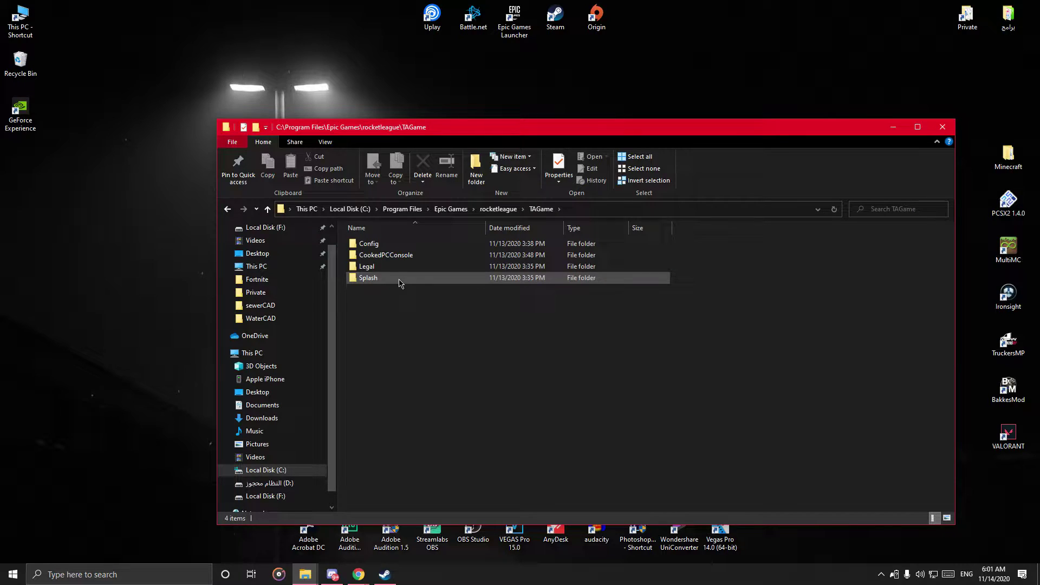
pyautogui.doubleClick(430, 257)
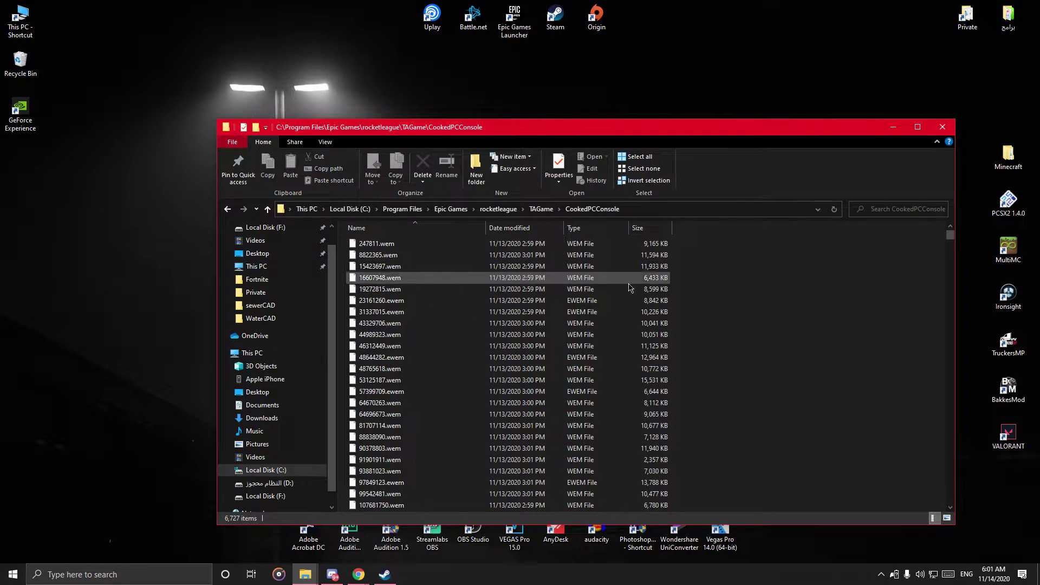
# Find the file Labs_Underpass_P.upk in the CookedPCConsole folder and select it.
pyautogui.scroll(-3, 737, 286)
pyautogui.scroll(-20, 609, 294)
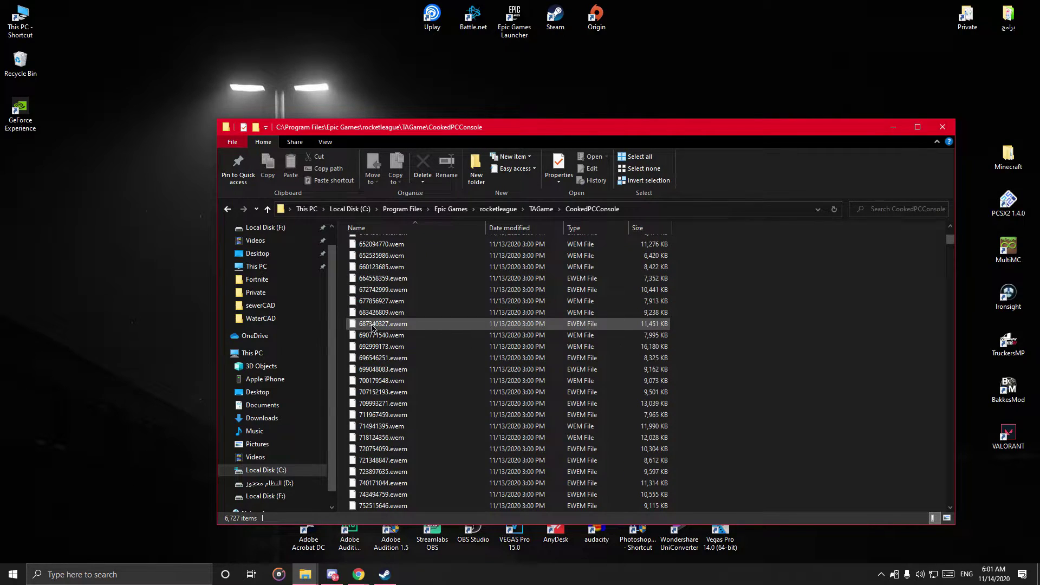
pyautogui.moveTo(951, 239); pyautogui.dragTo(952, 297)
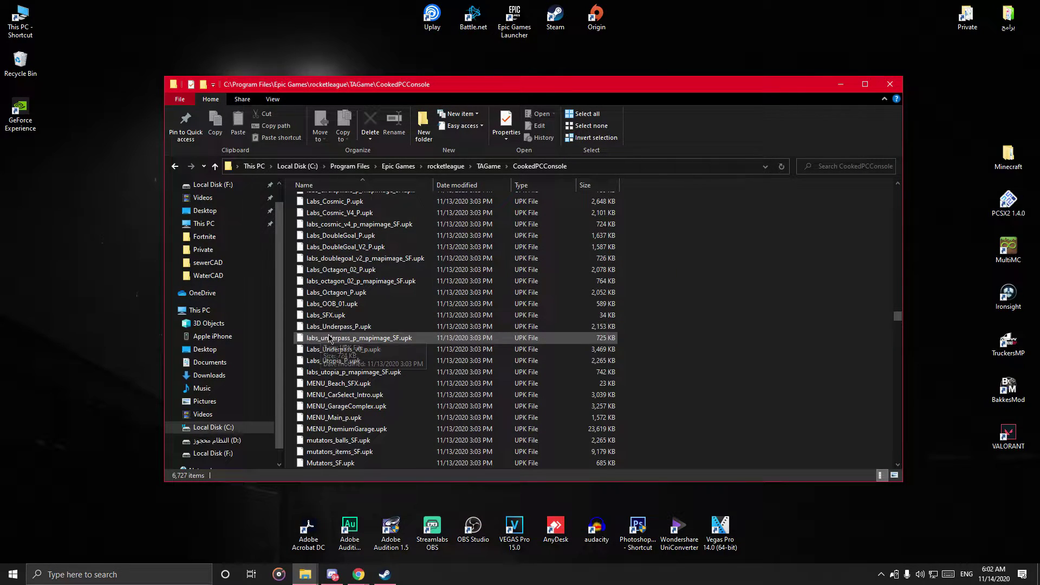
pyautogui.click(333, 329)
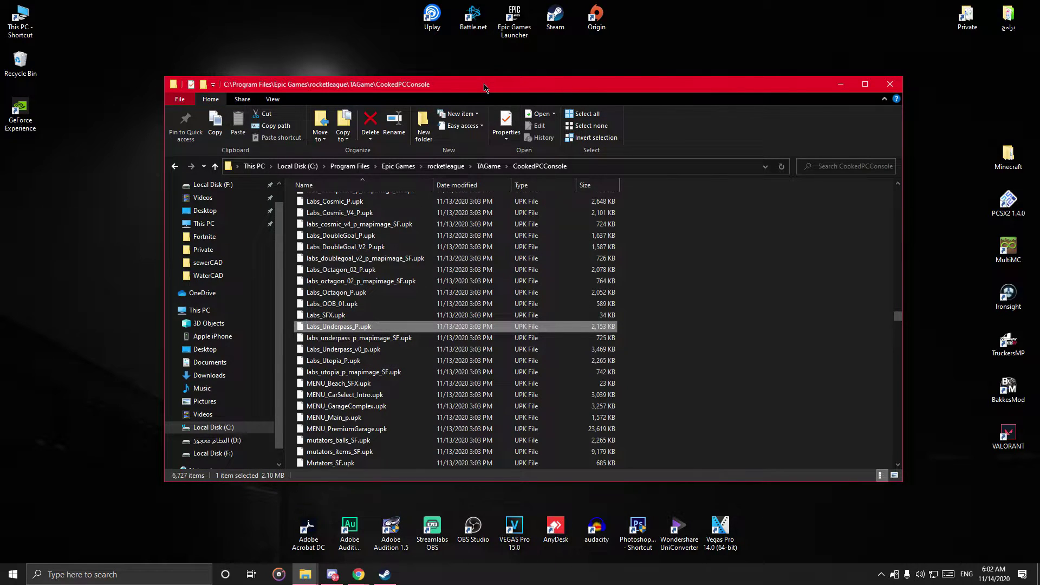
# Minimize the folder window, open the downloaded map archive from the desktop and select rings2.udk in it.
pyautogui.moveTo(485, 88); pyautogui.dragTo(516, 119)
pyautogui.click(872, 115)
pyautogui.click(425, 206)
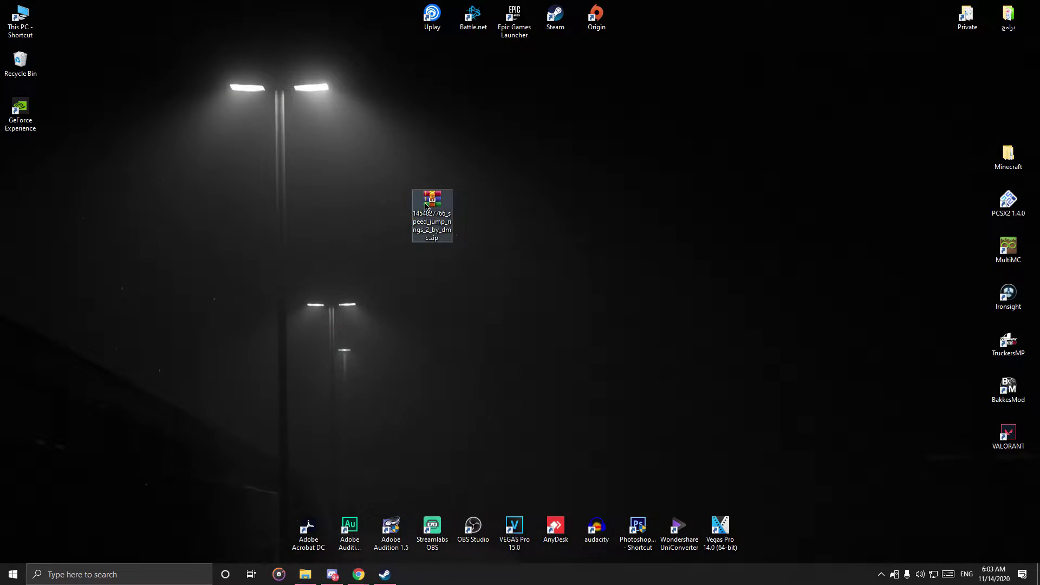
pyautogui.doubleClick(434, 203)
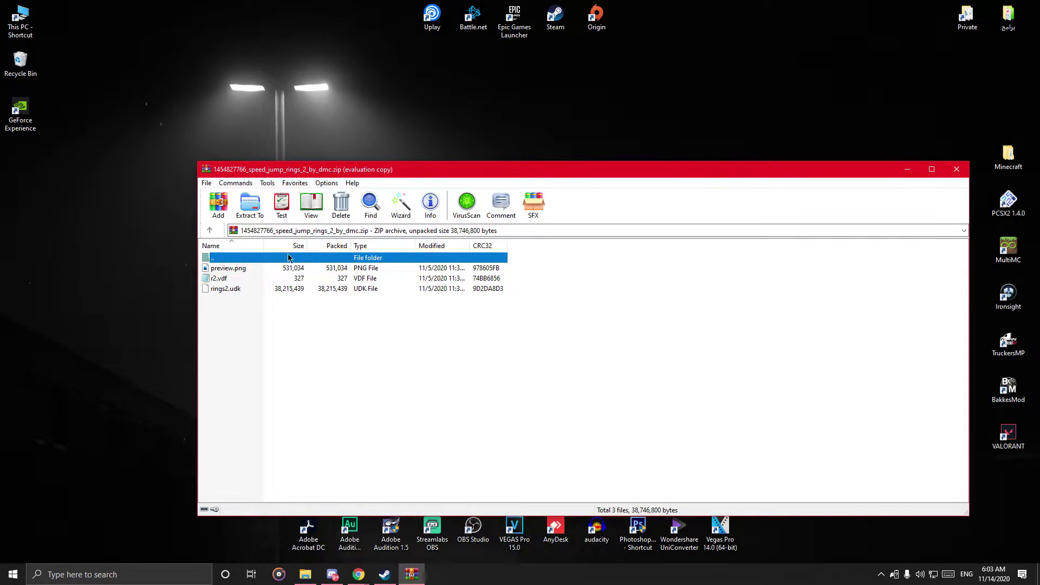
pyautogui.click(219, 279)
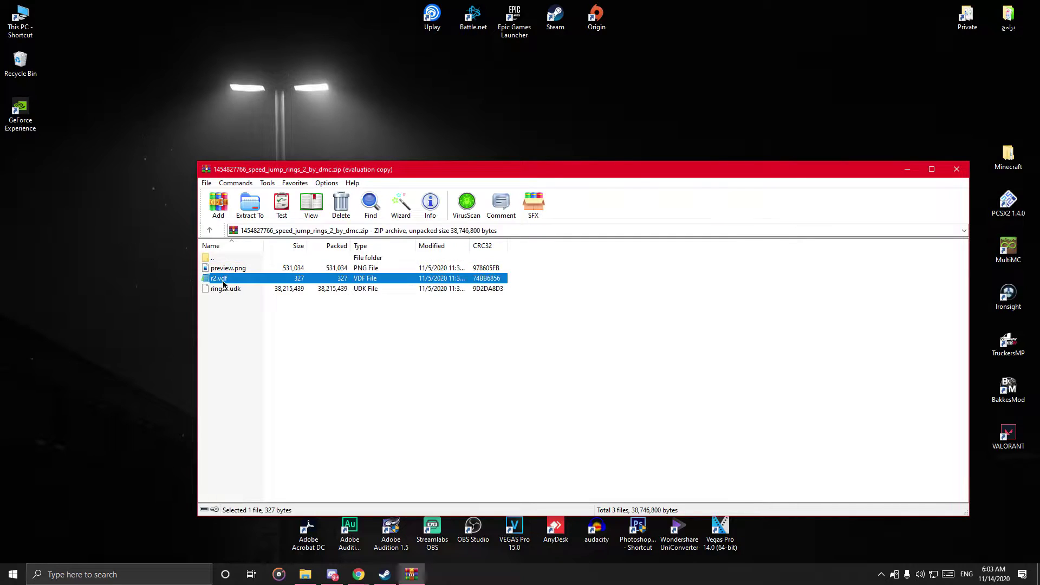
pyautogui.click(247, 270)
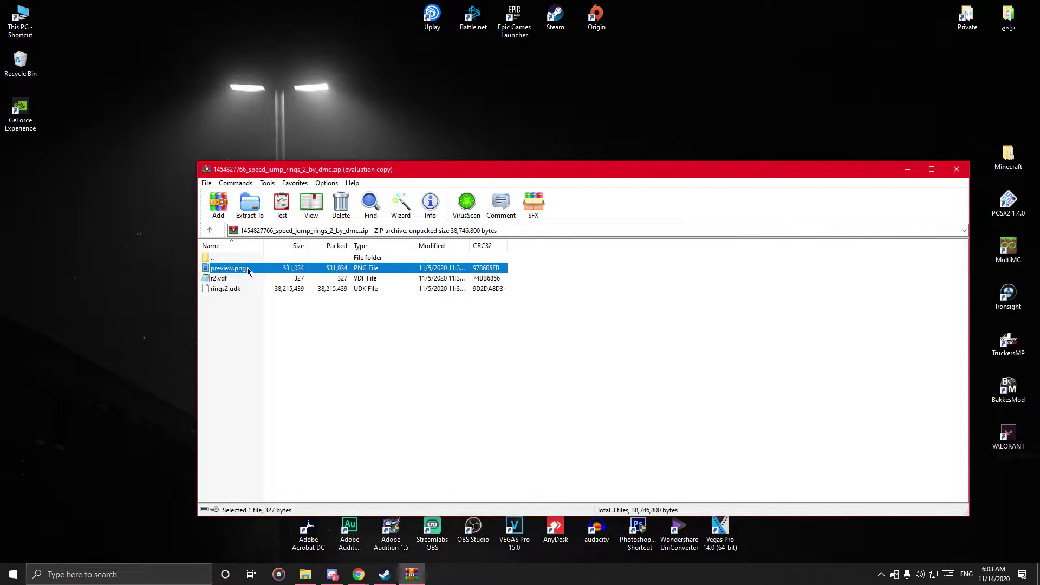
pyautogui.click(210, 289)
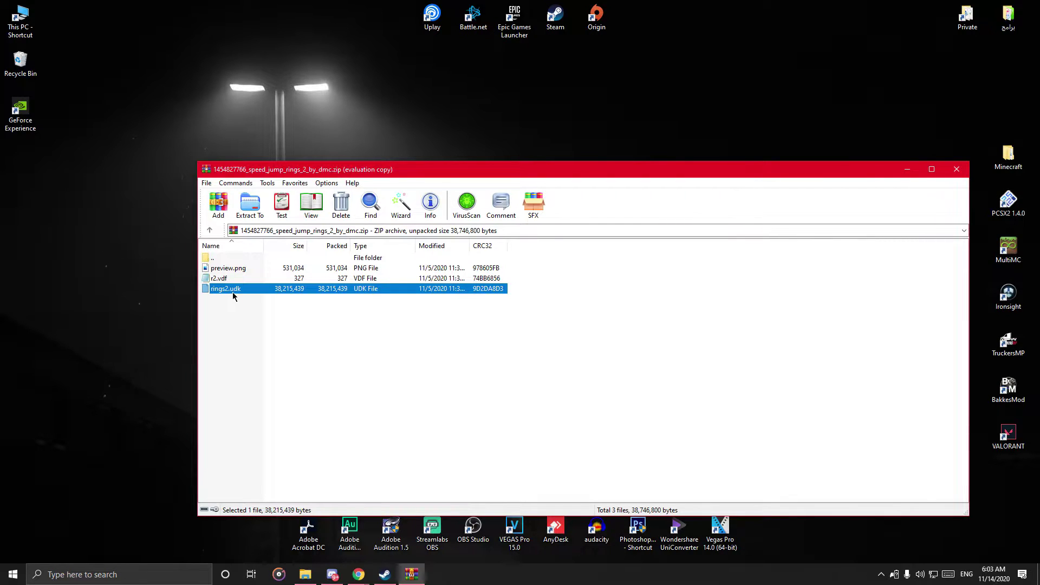
# Restore the CookedPCConsole folder window and arrange it side by side with the WinRAR archive window.
pyautogui.moveTo(344, 176); pyautogui.dragTo(834, 119)
pyautogui.click(305, 574)
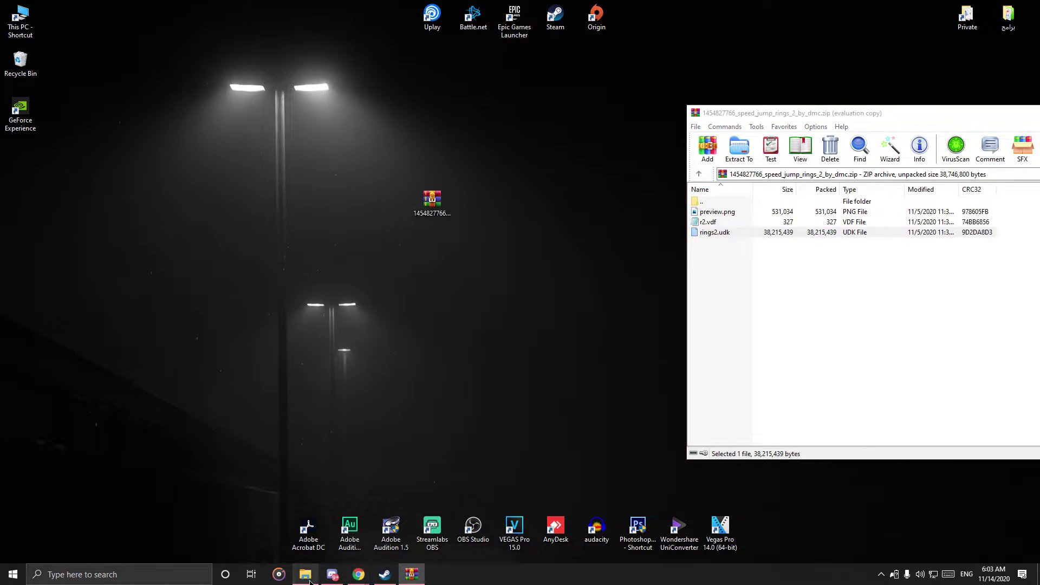
pyautogui.moveTo(491, 120); pyautogui.dragTo(1, 233)
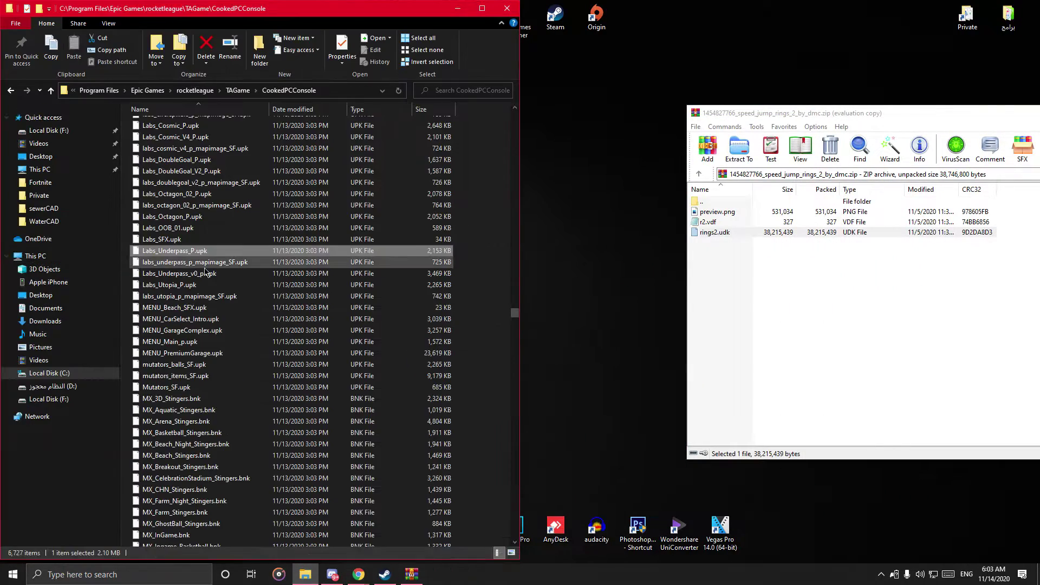
pyautogui.moveTo(759, 112); pyautogui.dragTo(698, 98)
# Rename the original Labs_Underpass_P.upk in the CookedPCConsole folder to Labs_Underpass_P123.upk.
pyautogui.click(180, 251)
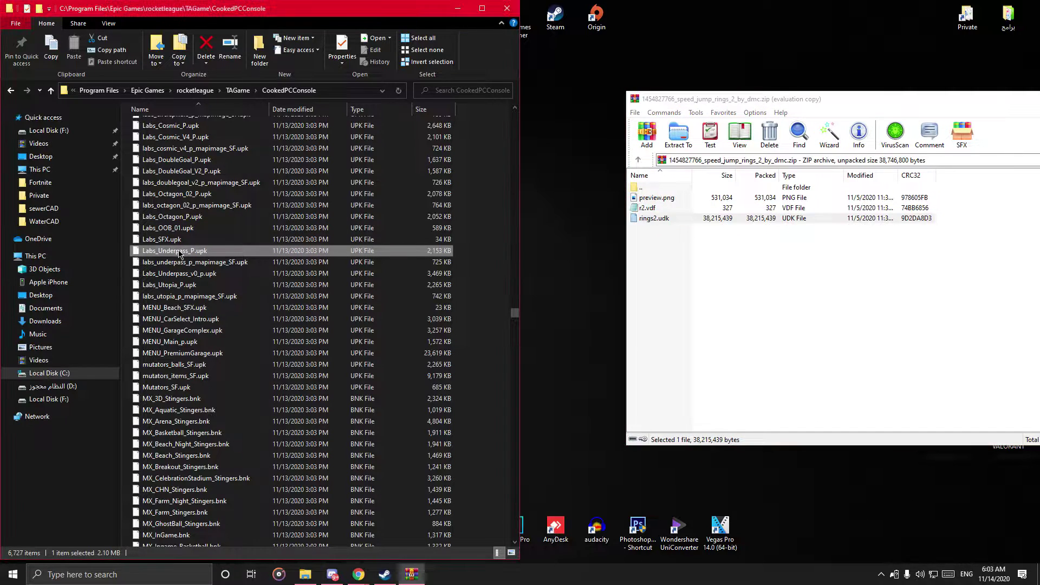
pyautogui.click(193, 253)
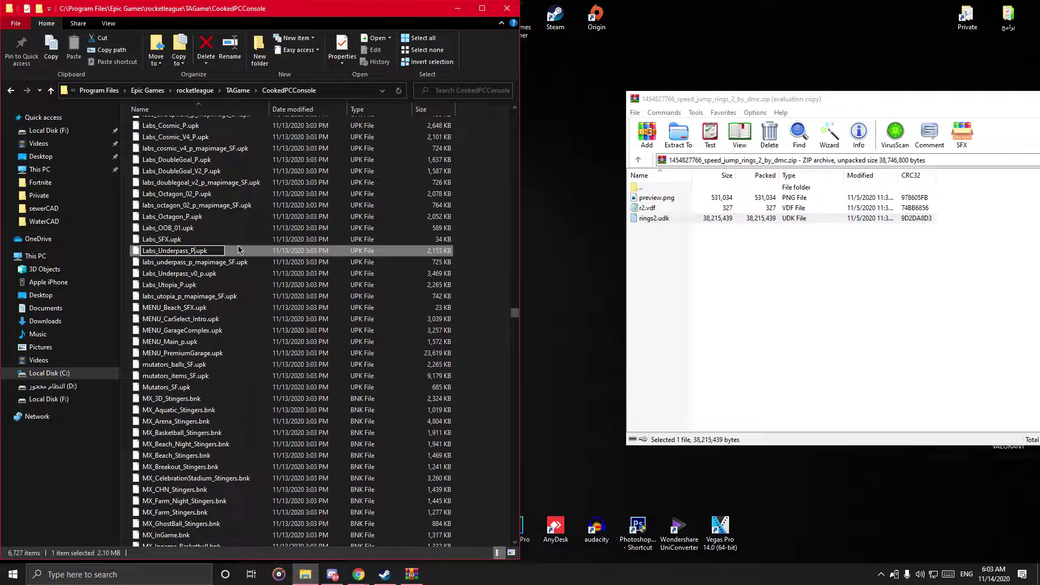
pyautogui.write('123')
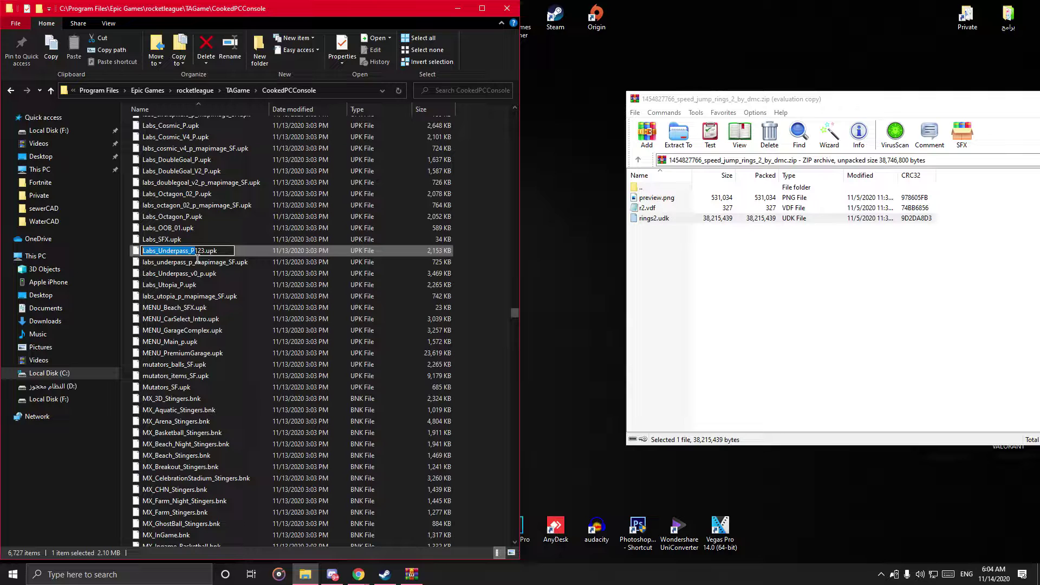
pyautogui.rightClick(188, 258)
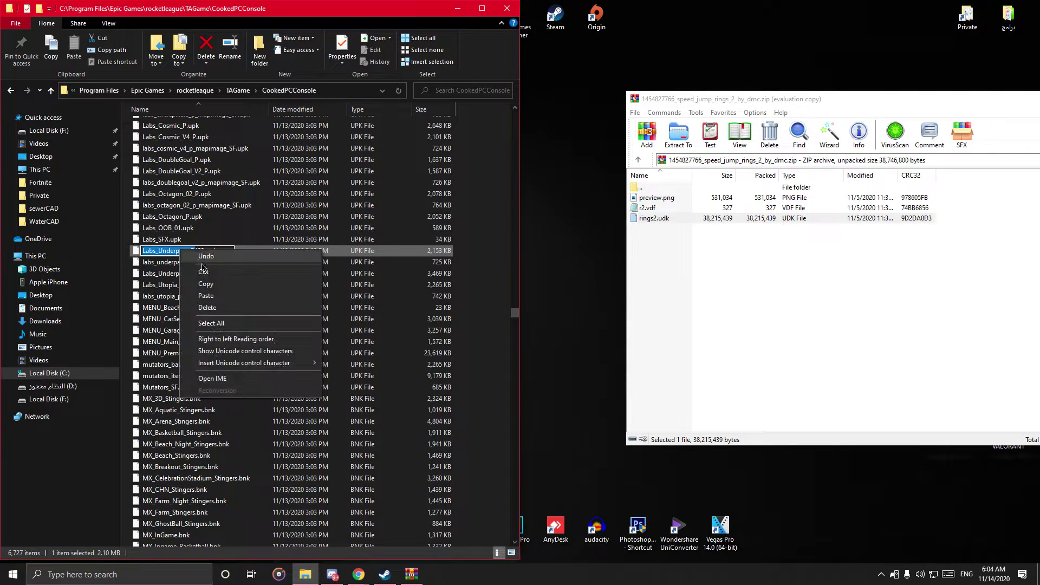
pyautogui.press('Escape')
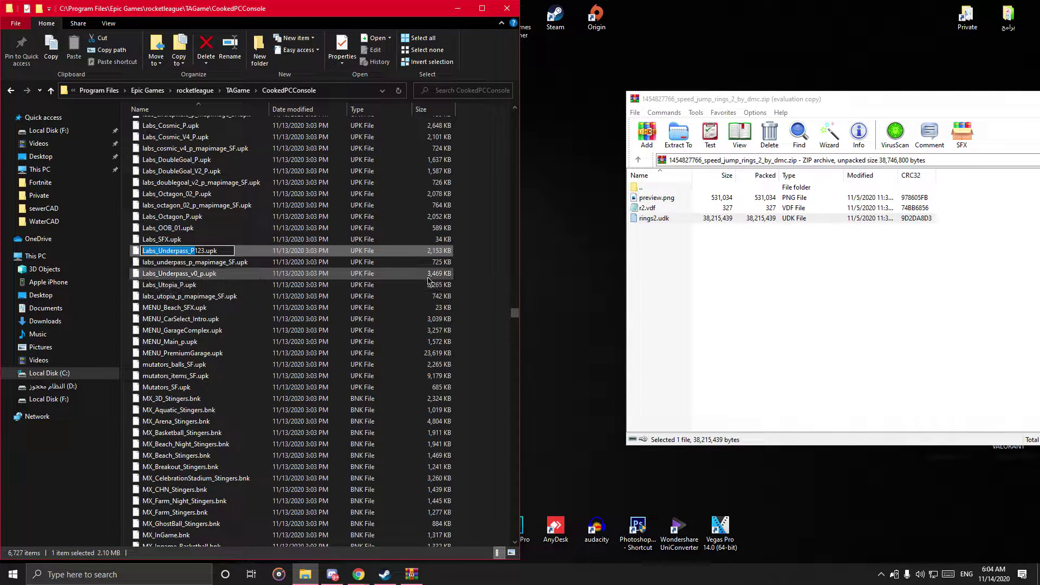
pyautogui.click(352, 251)
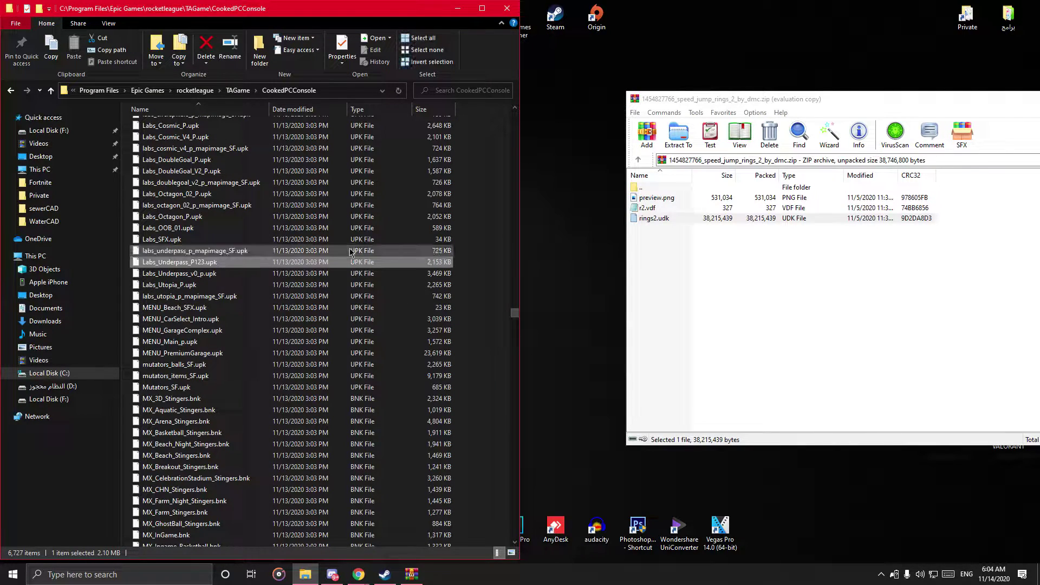
# Rename rings2.udk inside the map archive to Labs_Underpass_P.upk.
pyautogui.click(672, 218)
pyautogui.click(665, 222)
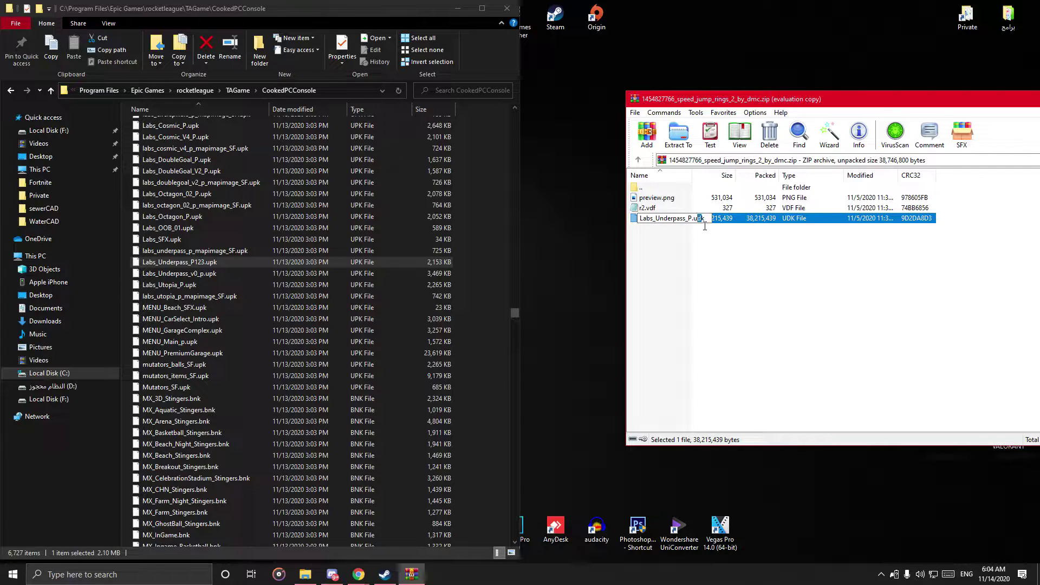
pyautogui.write('p')
pyautogui.press('Return')
pyautogui.press('F2')
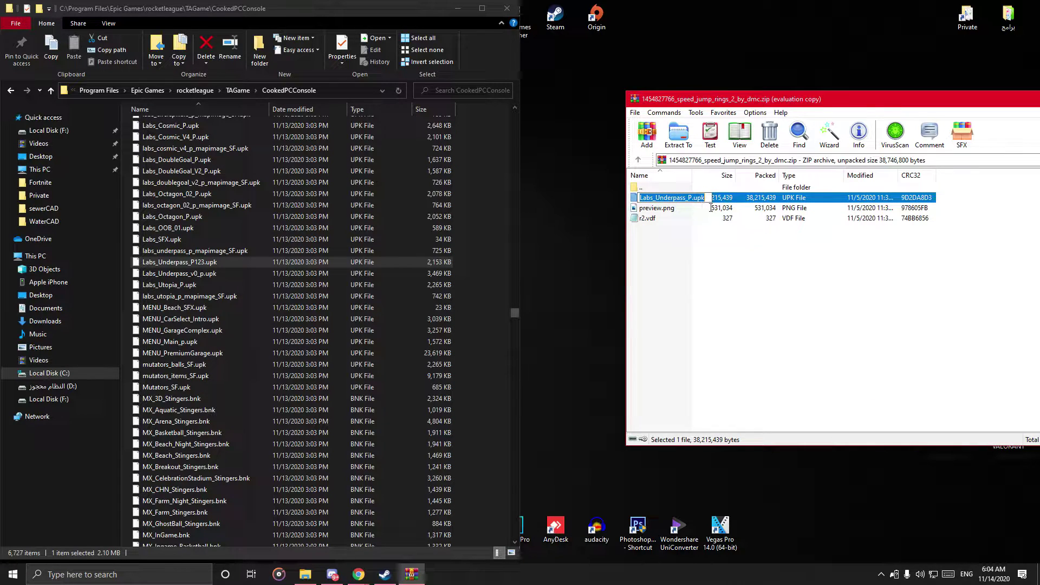
pyautogui.click(727, 201)
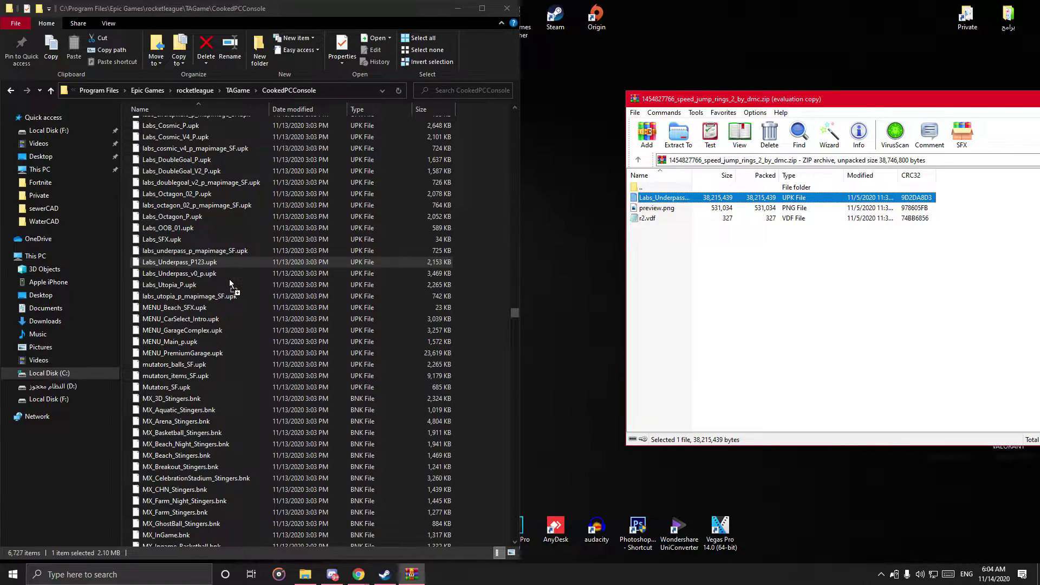
# Copy Labs_Underpass_P.upk from the archive into the CookedPCConsole folder and close both the folder and archive windows.
pyautogui.moveTo(226, 280); pyautogui.dragTo(227, 281)
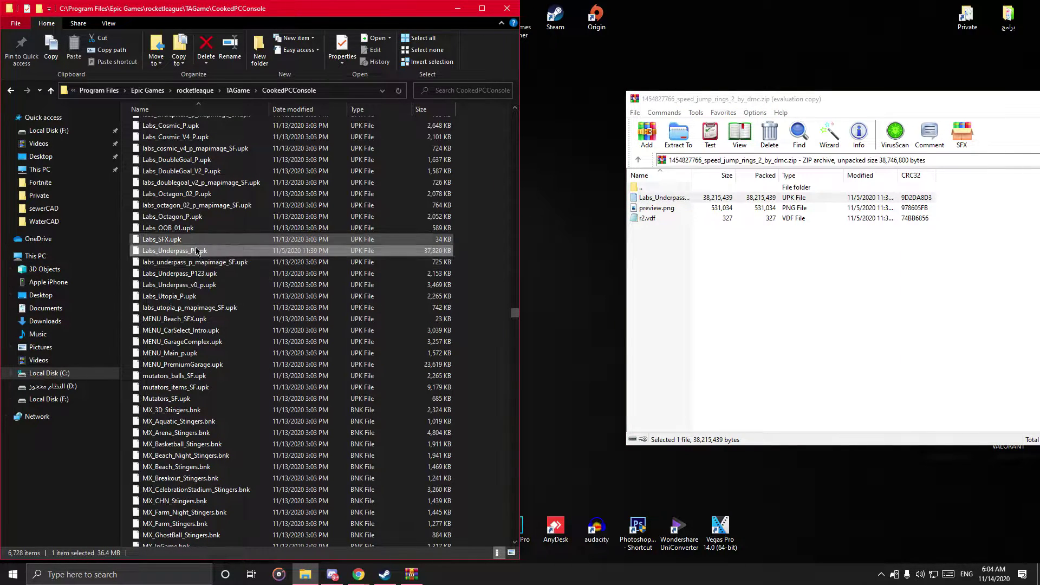
pyautogui.click(214, 276)
pyautogui.click(511, 12)
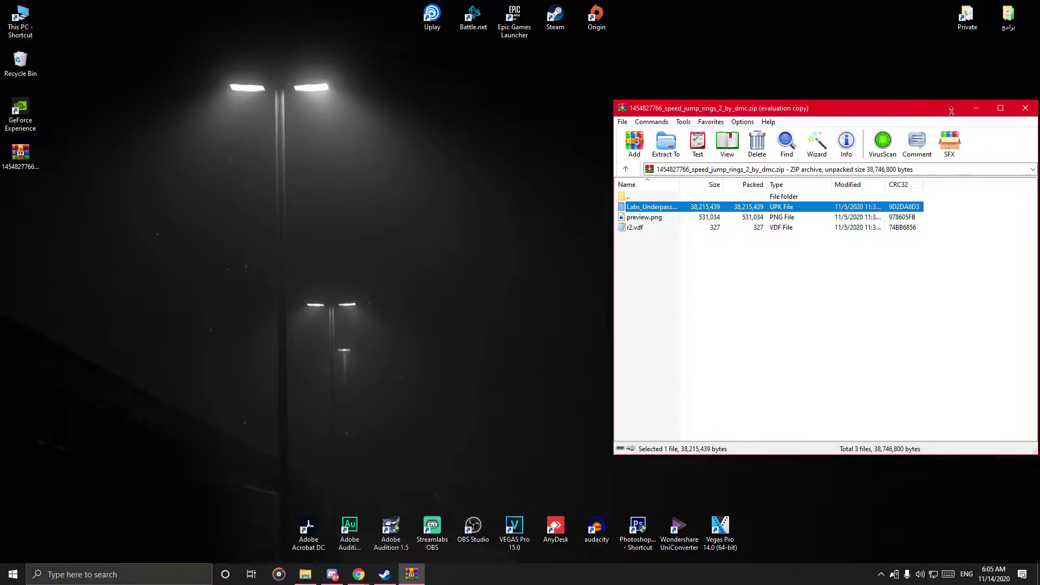
pyautogui.click(1030, 103)
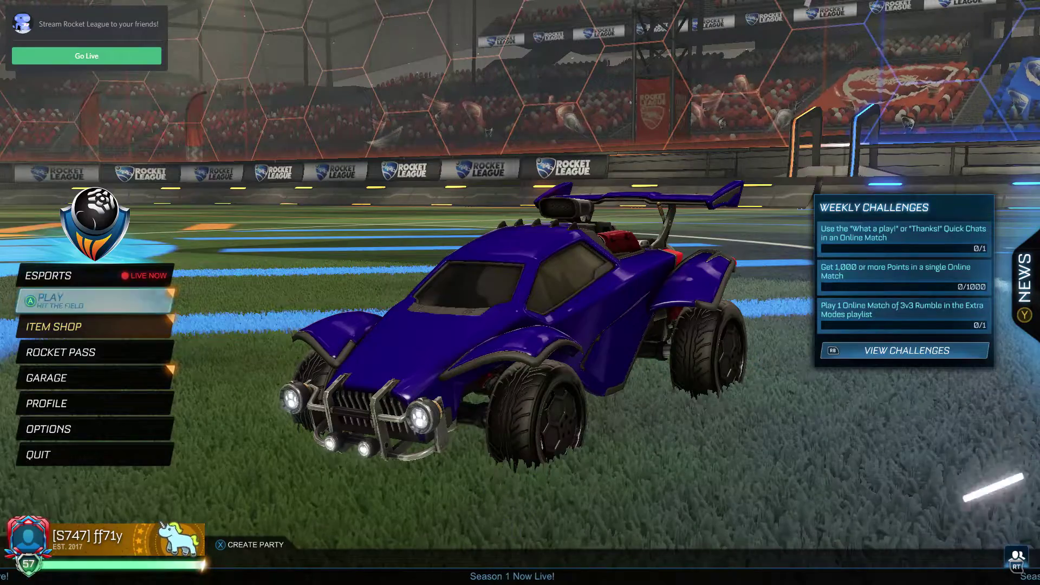
# In Rocket League, start a Free Play training session with Underpass - Soccar as the arena.
pyautogui.press('Return')
pyautogui.press('Down')
pyautogui.press('Return')
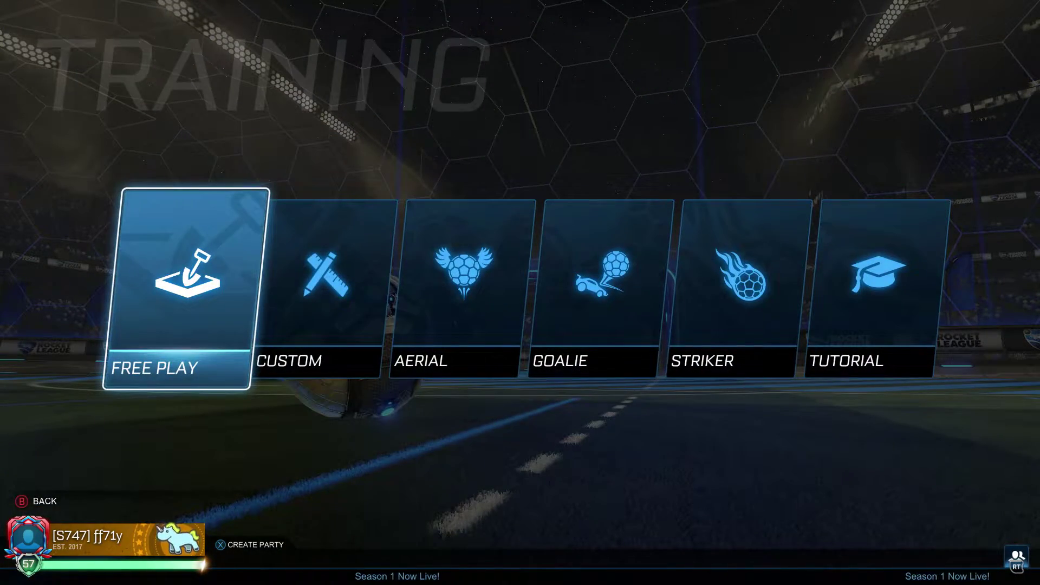
pyautogui.press('Return')
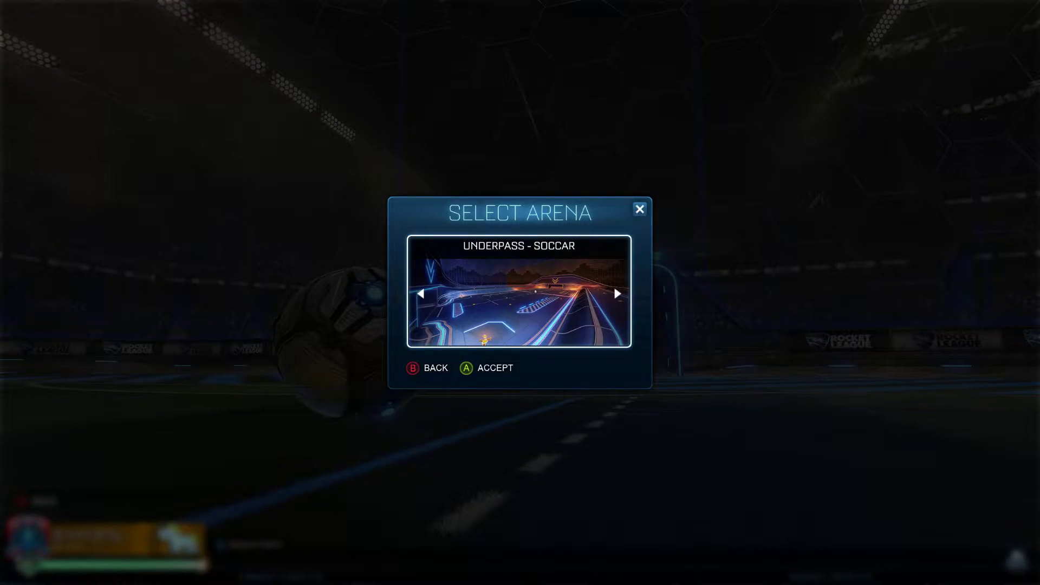
pyautogui.press('Left')
pyautogui.press('Left')
pyautogui.press('Left')
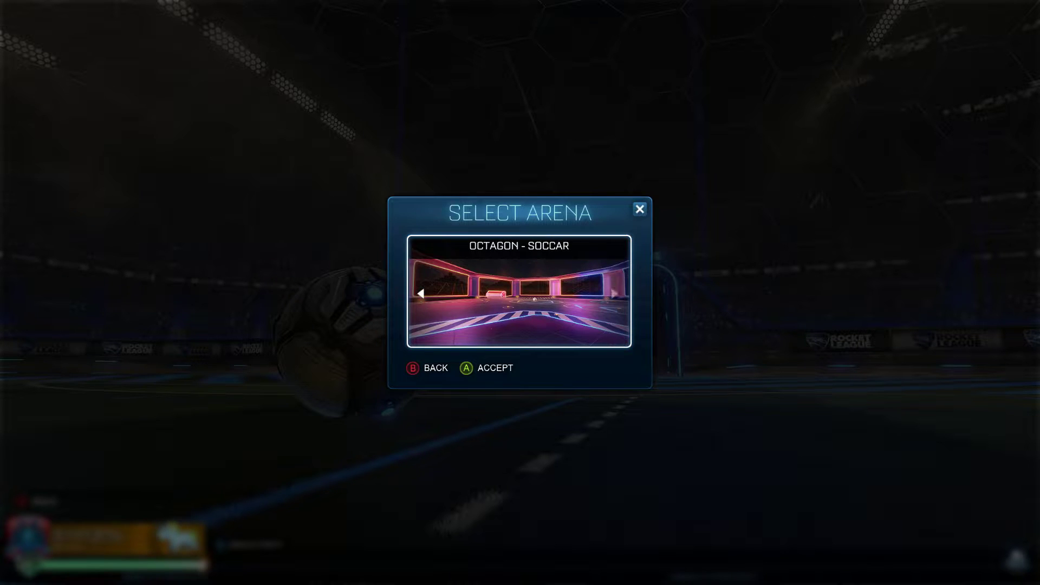
pyautogui.press('Right')
pyautogui.press('Right')
pyautogui.press('Right')
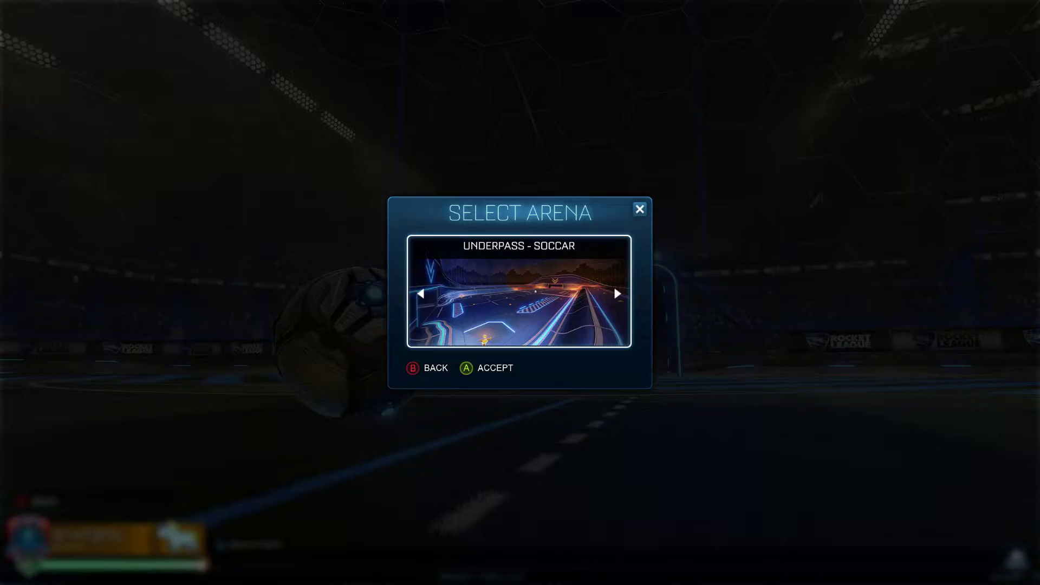
pyautogui.press('Return')
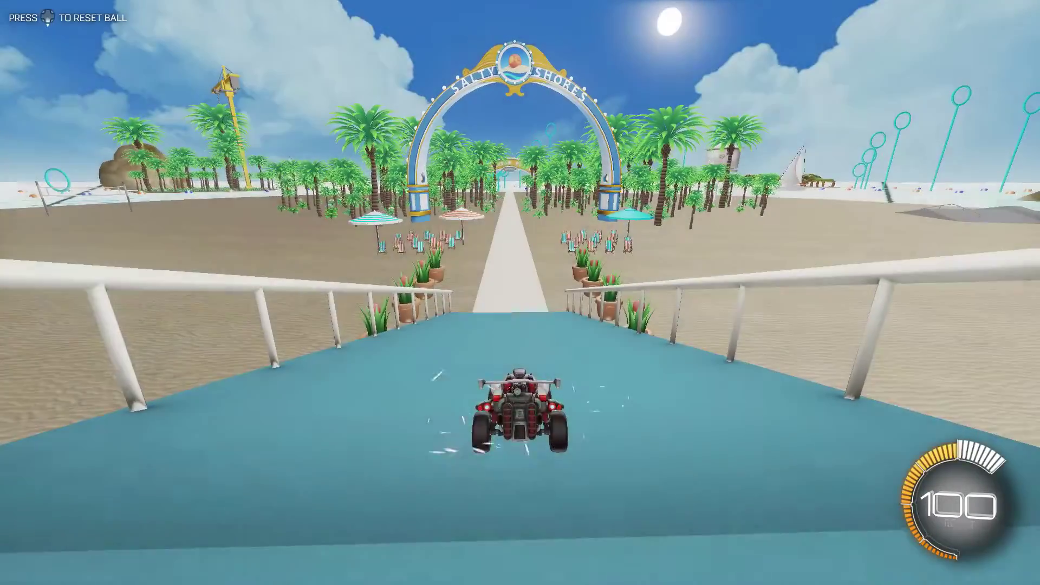
# Drive the car down the ramp and along the path through the arch to try out the custom map.
pyautogui.press('w')
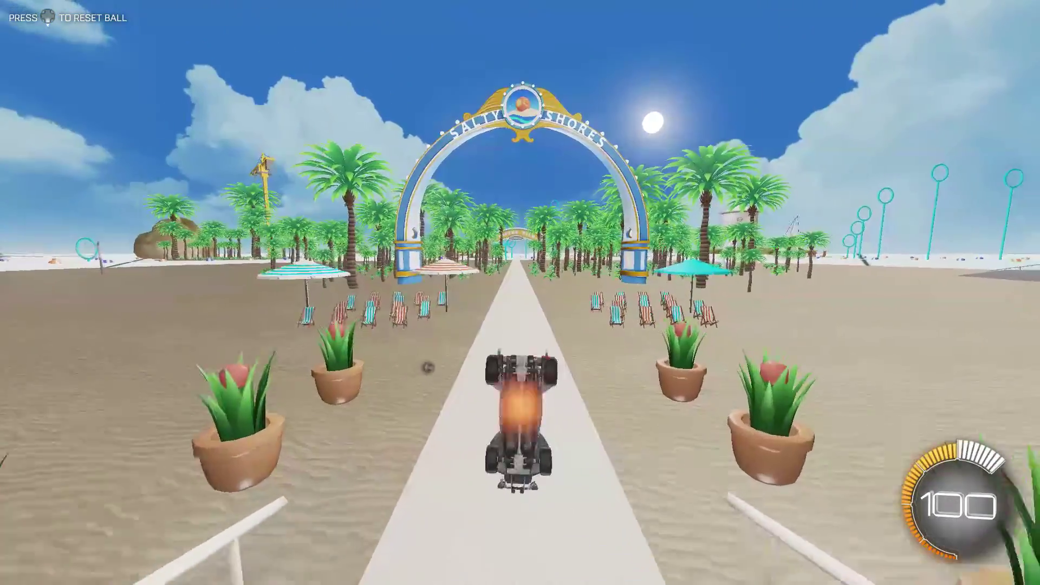
pyautogui.press('space')
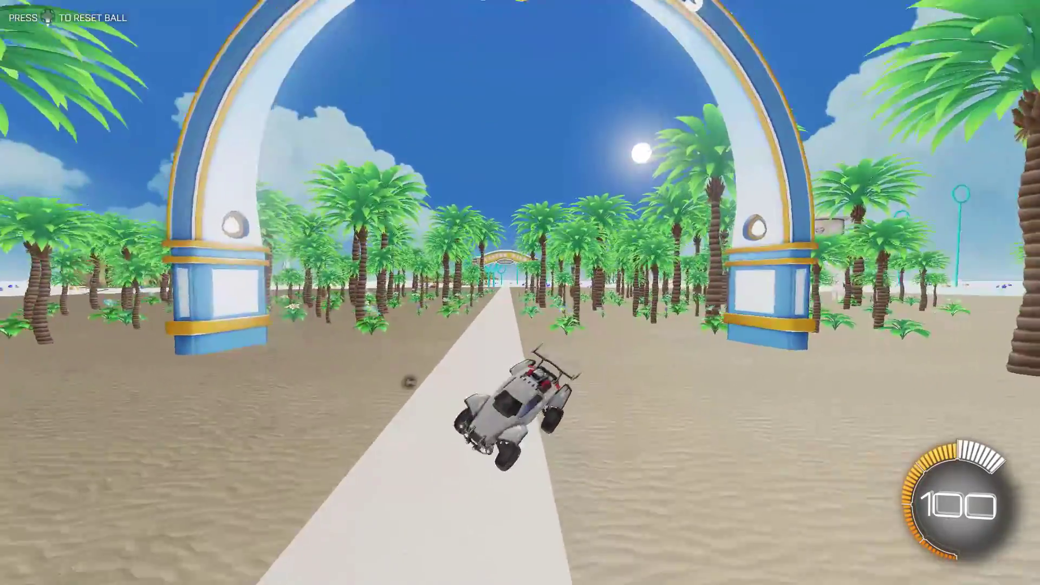
pyautogui.press('space')
pyautogui.press('w')
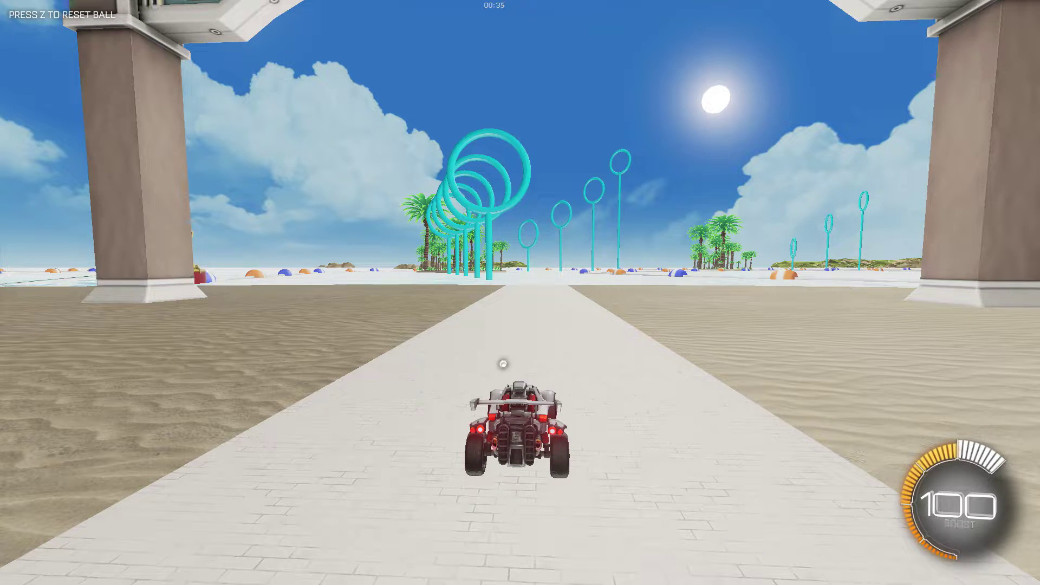
# Exit the training session to the main menu and confirm leaving.
pyautogui.press('Escape')
pyautogui.click(498, 339)
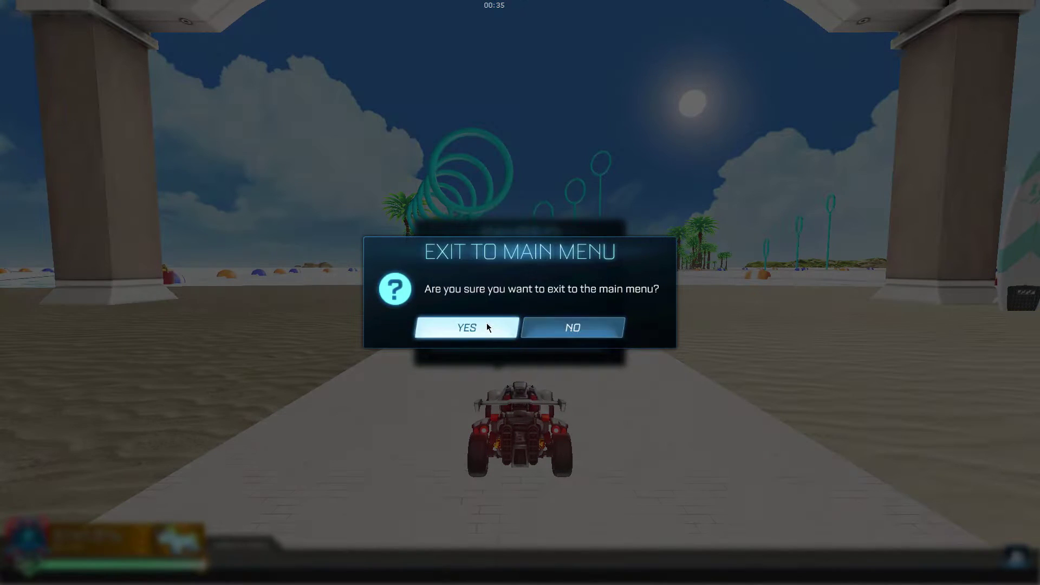
pyautogui.click(489, 327)
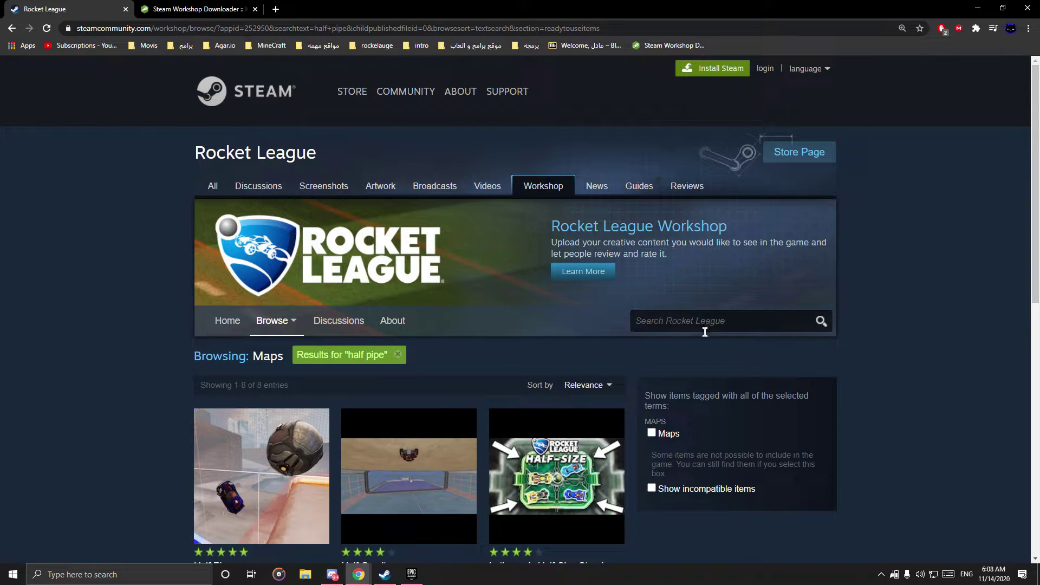
# Switch to the browser and search the Rocket League Workshop for "half pipe".
pyautogui.click(705, 333)
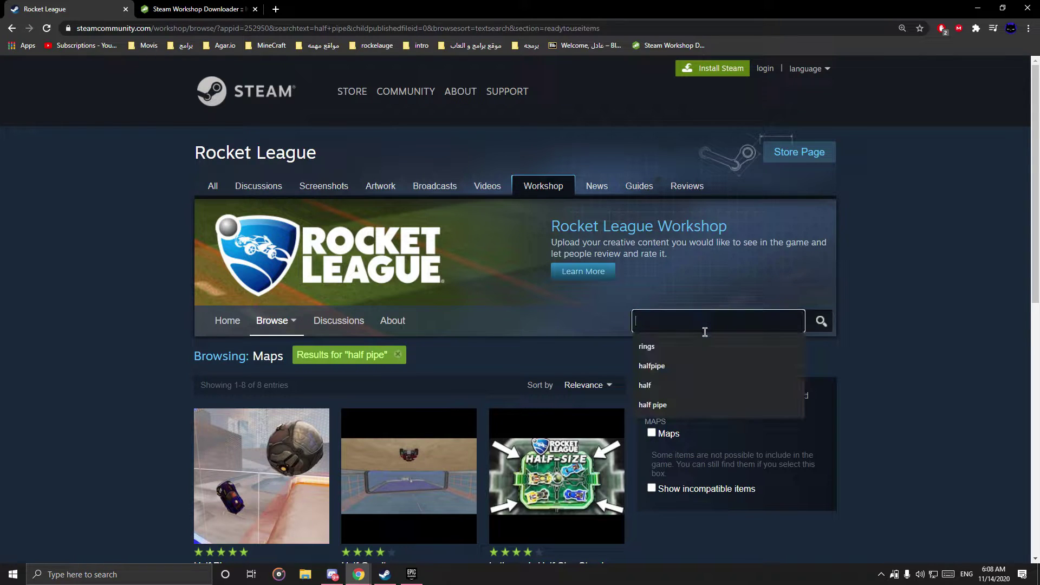
pyautogui.write('half ')
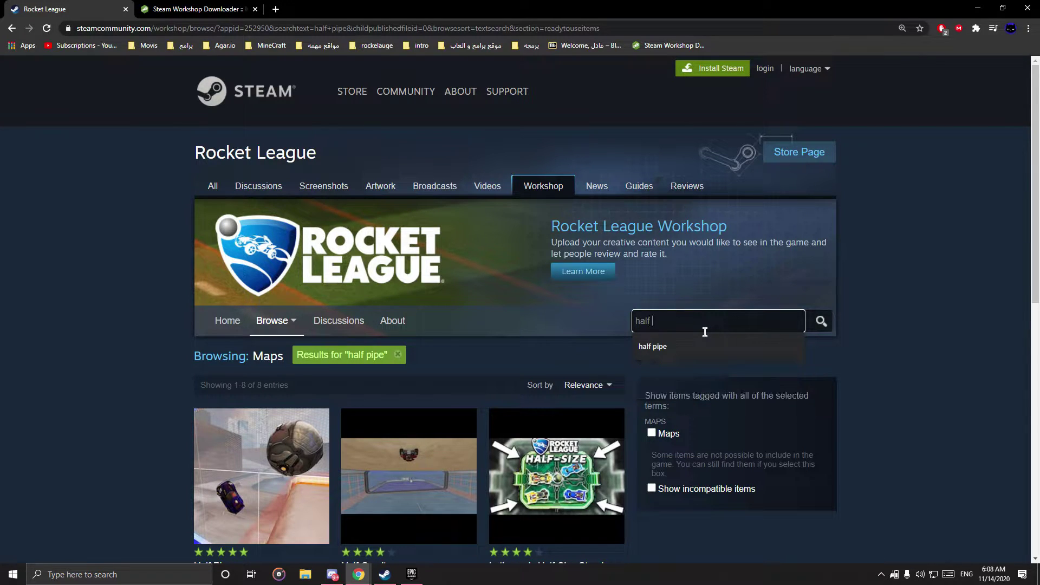
pyautogui.write('pipe')
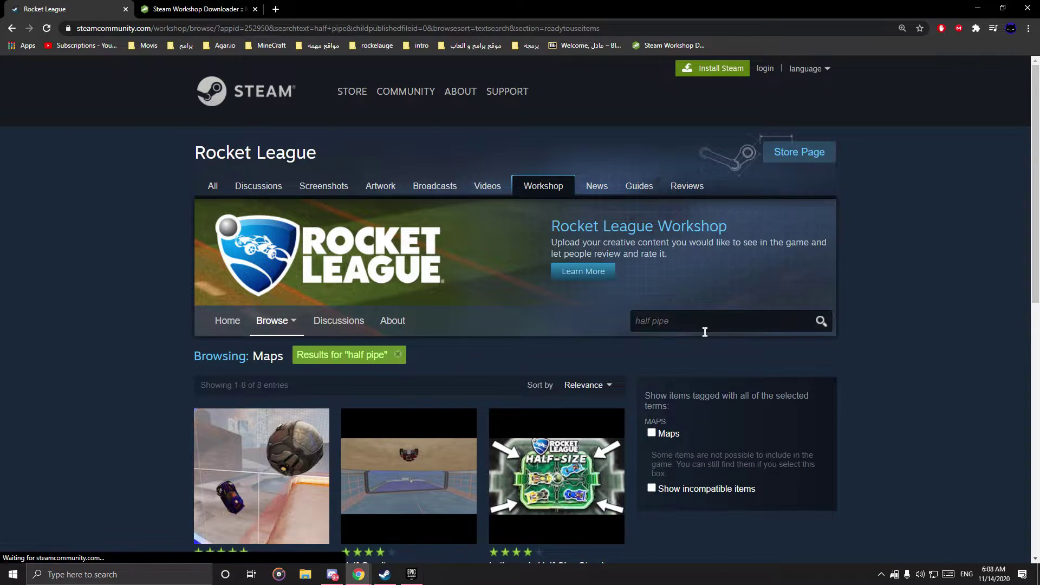
# Open the Half Pipe map page, copy its address and paste it into the Steam Workshop Downloader.
pyautogui.scroll(-2, 258, 362)
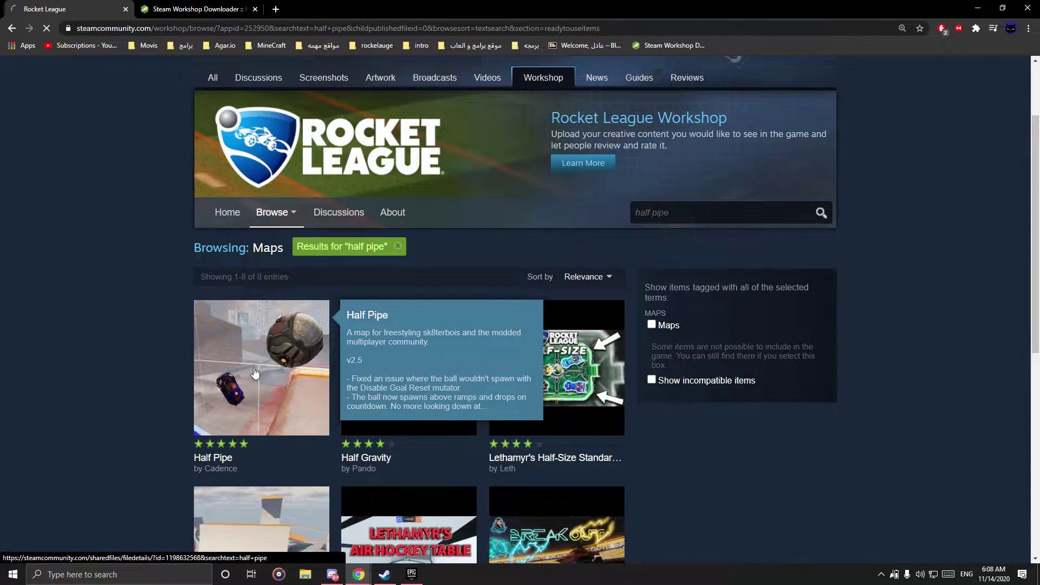
pyautogui.click(254, 373)
pyautogui.click(233, 33)
pyautogui.hotkey('ctrl', 'c')
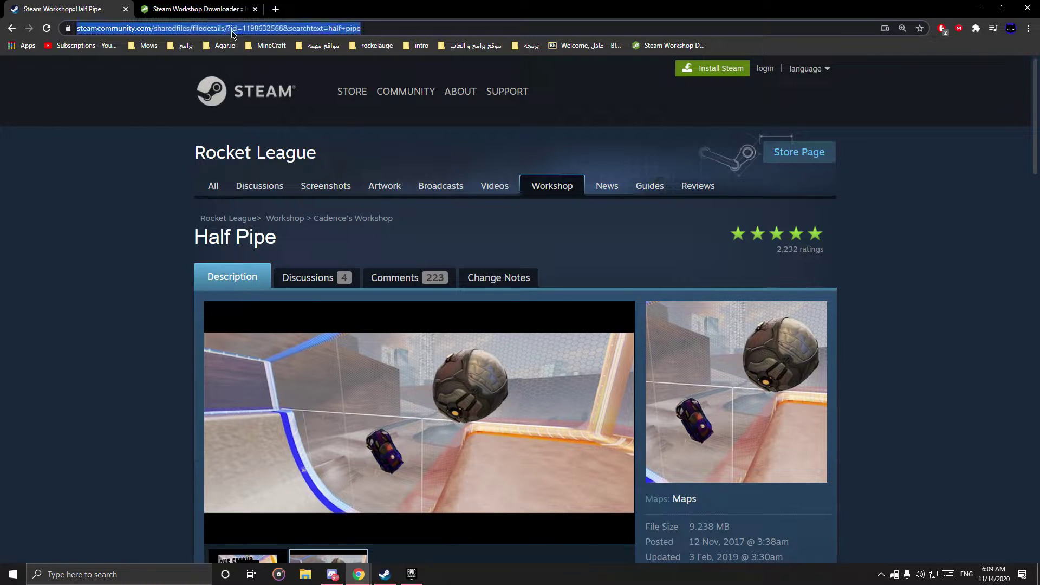
pyautogui.click(217, 9)
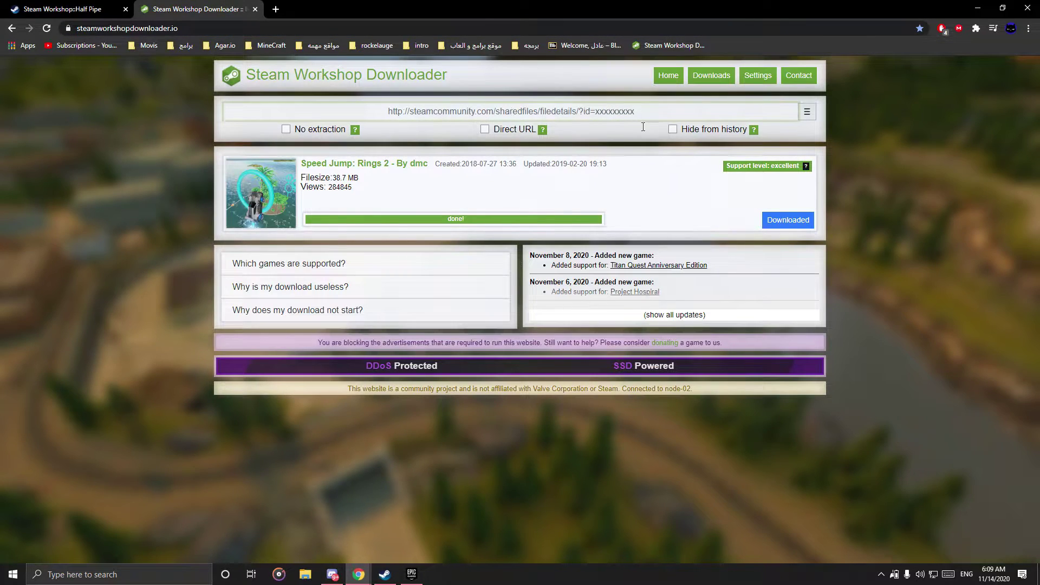
pyautogui.hotkey('ctrl', 'v')
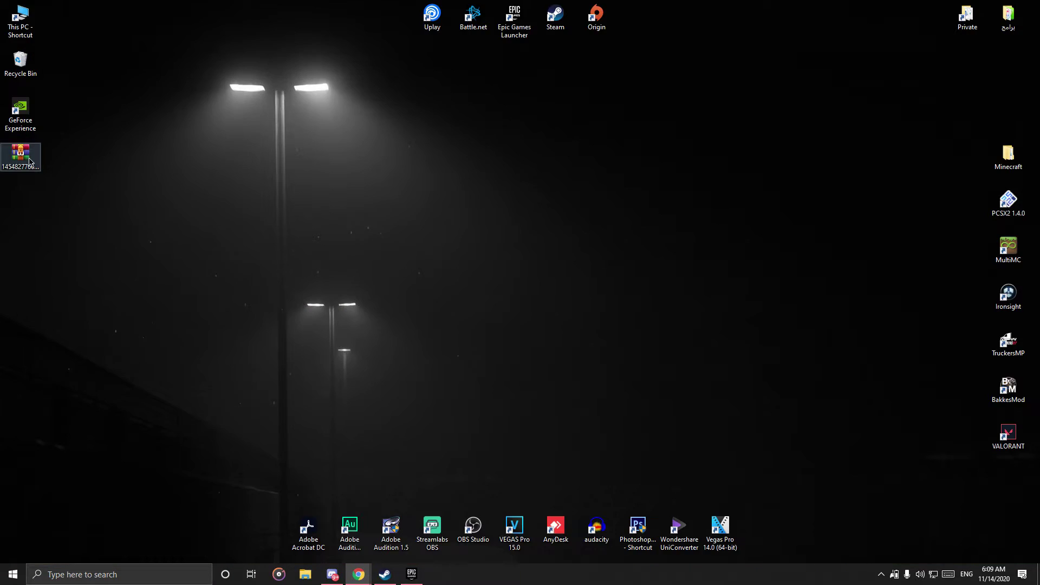
# Open the downloaded Half Pipe archive from the desktop, and open C:\Program Files\Epic Games\rocketleague\TAGame\CookedPCConsole in File Explorer.
pyautogui.doubleClick(20, 154)
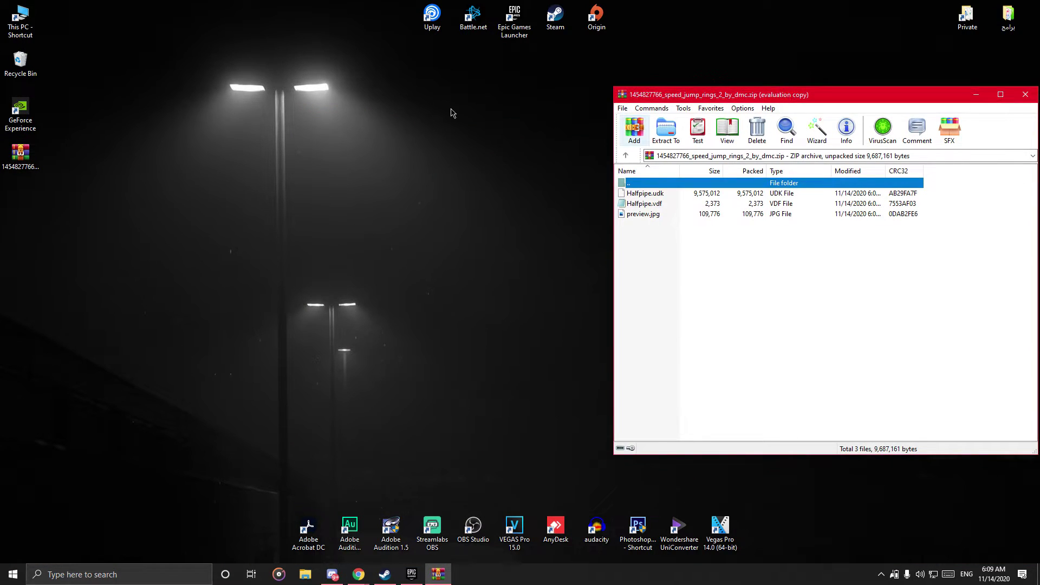
pyautogui.doubleClick(22, 21)
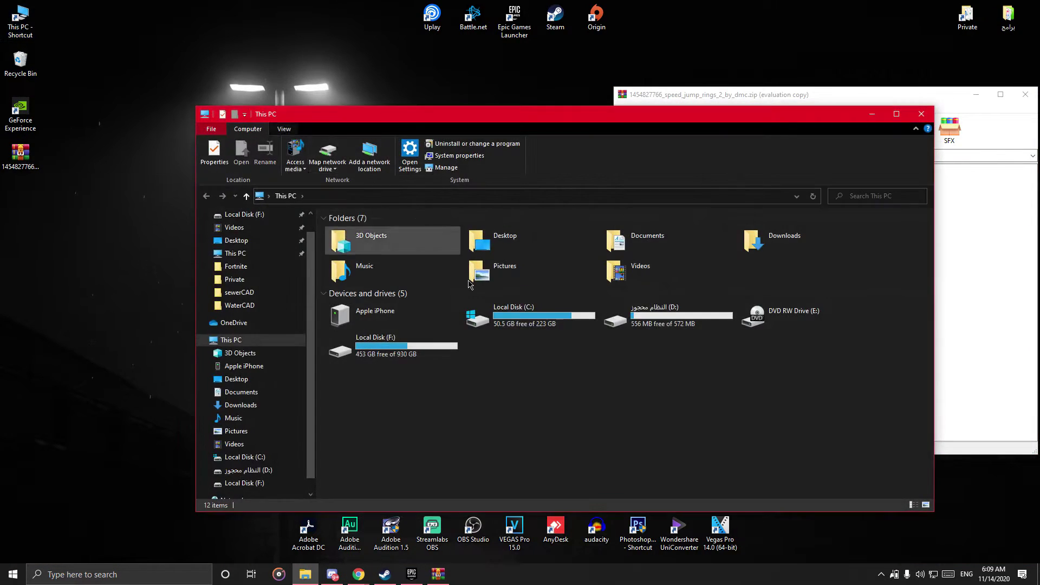
pyautogui.doubleClick(523, 324)
pyautogui.doubleClick(448, 324)
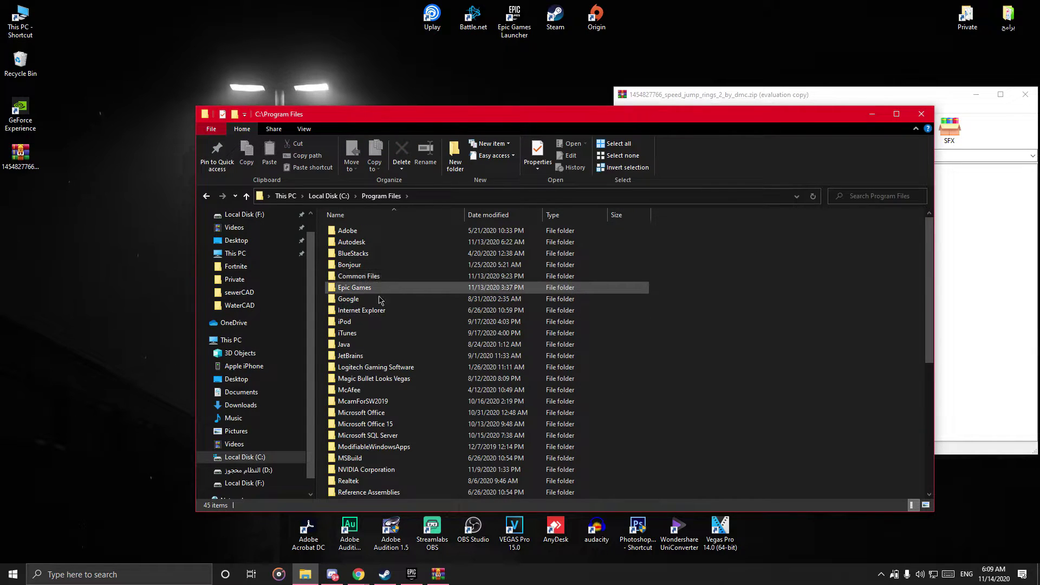
pyautogui.doubleClick(372, 287)
pyautogui.doubleClick(358, 231)
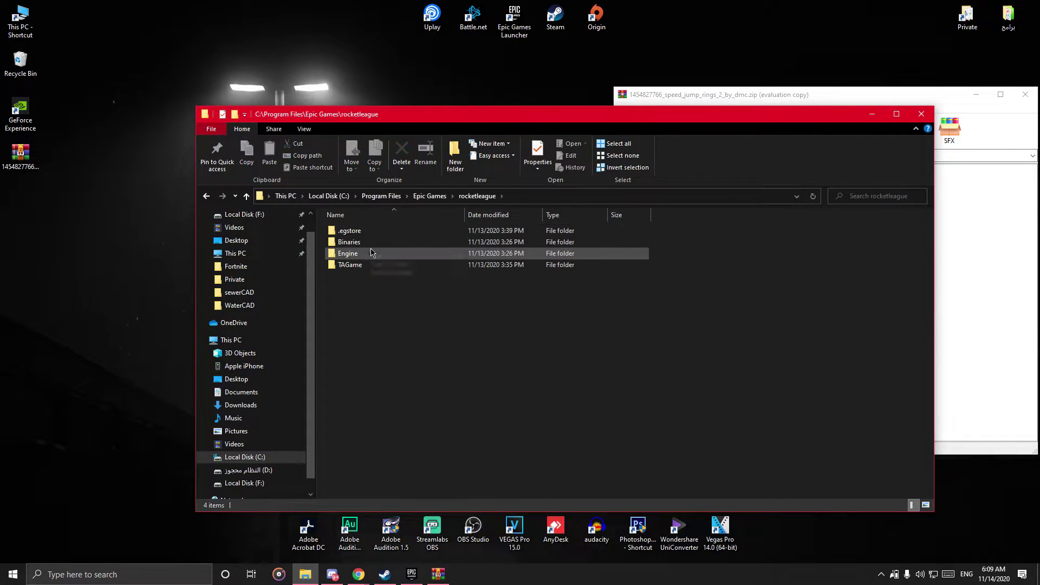
pyautogui.doubleClick(368, 253)
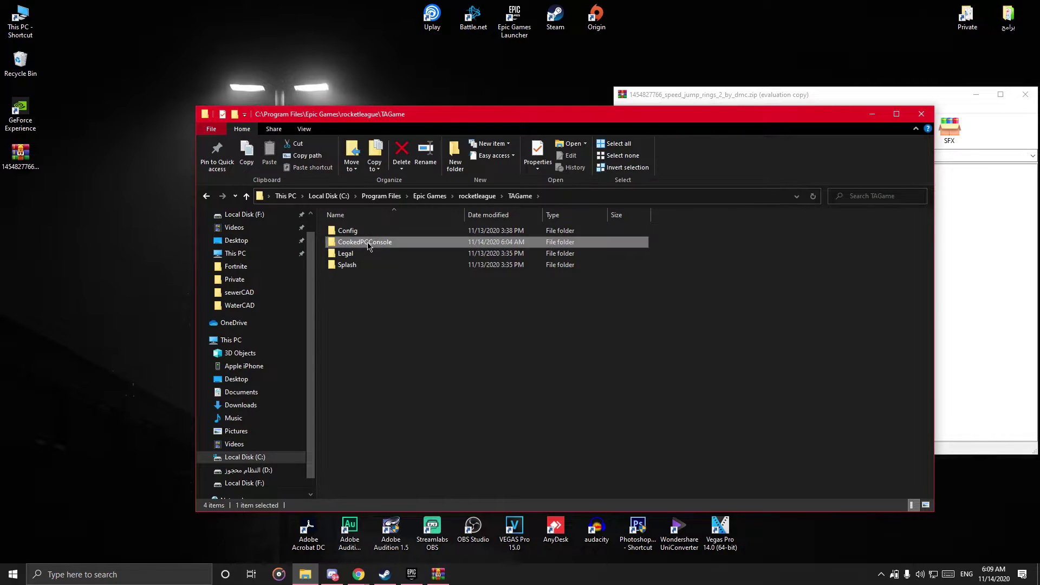
pyautogui.doubleClick(364, 242)
pyautogui.scroll(-5, 878, 255)
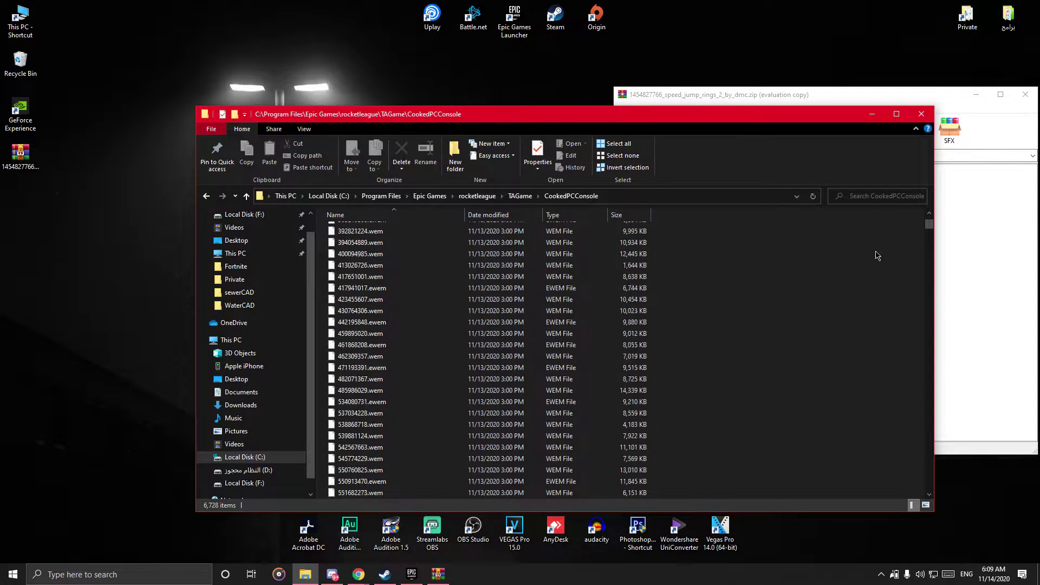
# Locate Labs_Underpass_P.upk in the CookedPCConsole folder and fit the folder window beside the open Half Pipe archive.
pyautogui.moveTo(931, 231); pyautogui.dragTo(931, 270)
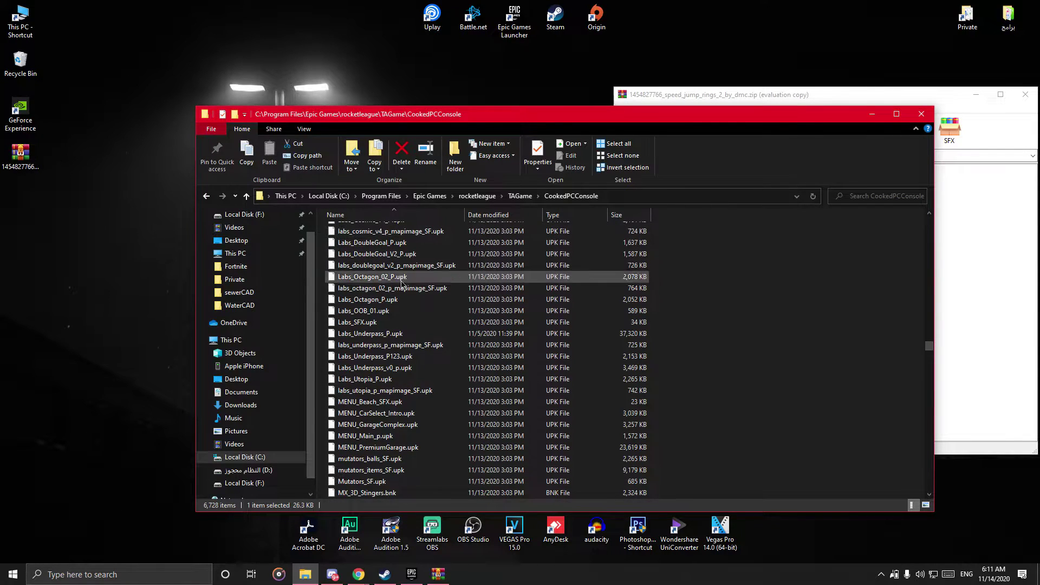
pyautogui.click(395, 360)
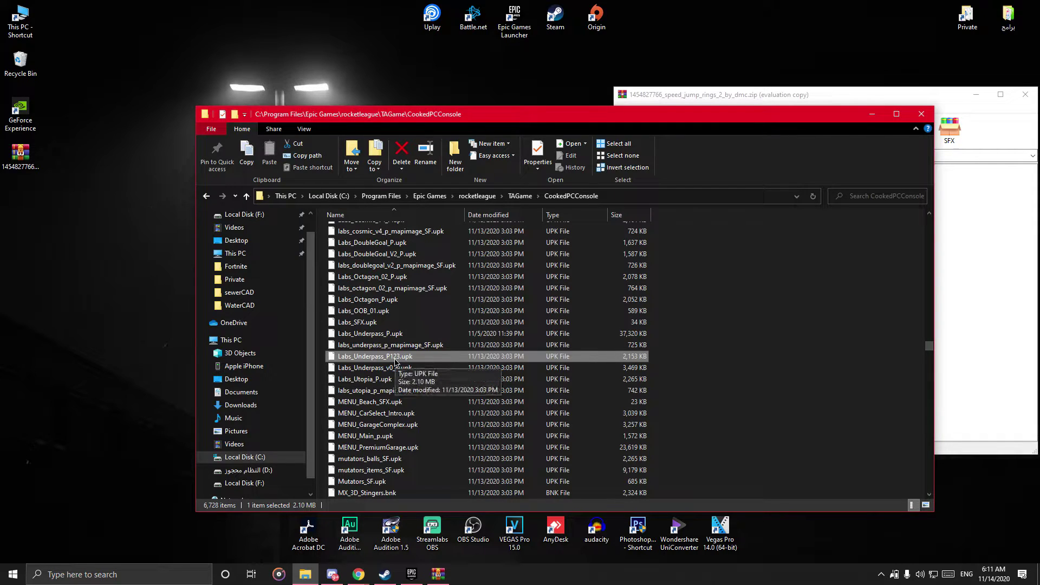
pyautogui.click(390, 336)
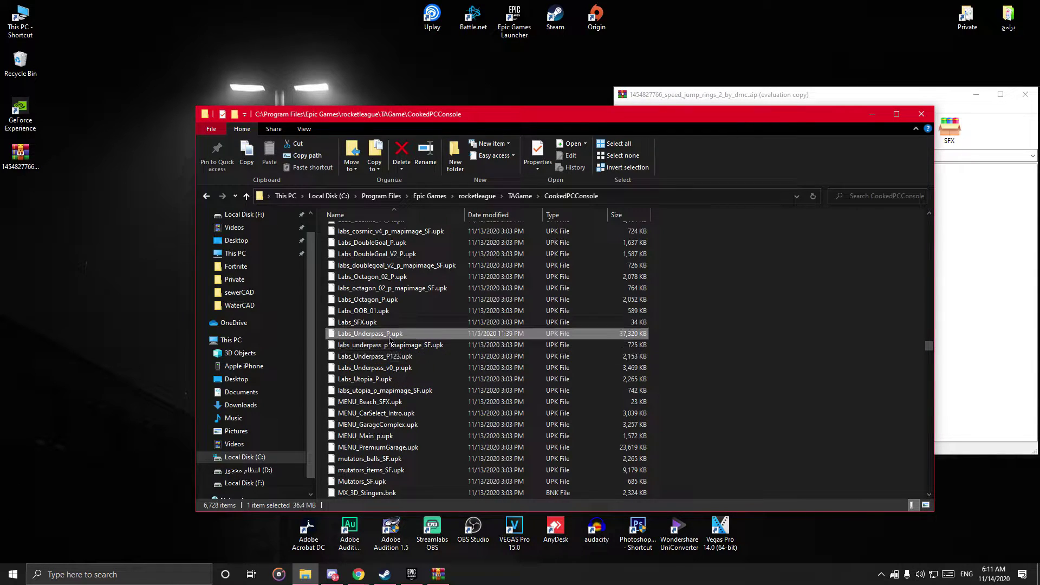
pyautogui.moveTo(534, 126); pyautogui.dragTo(329, 123)
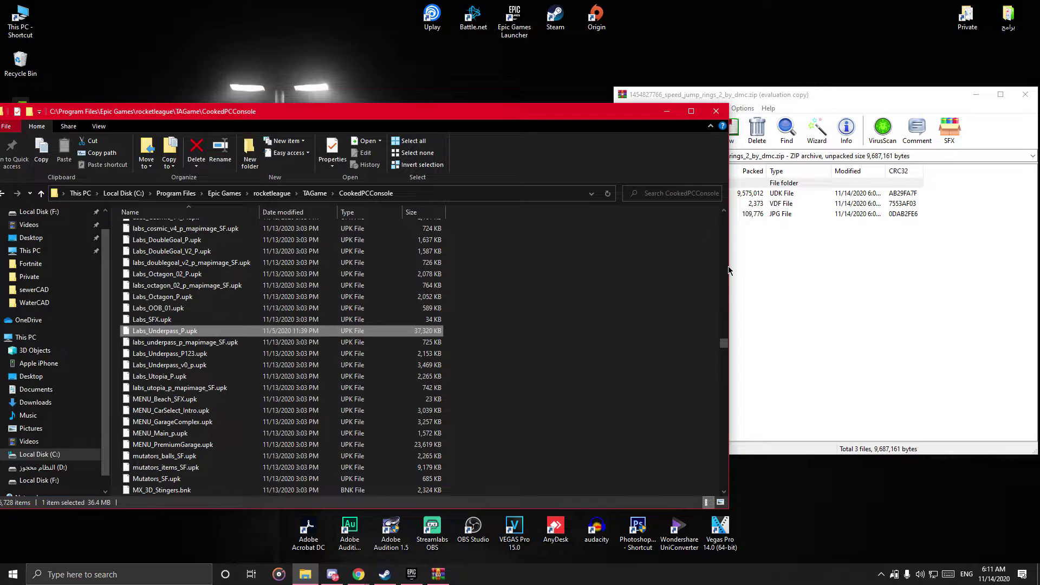
pyautogui.moveTo(731, 265); pyautogui.dragTo(613, 263)
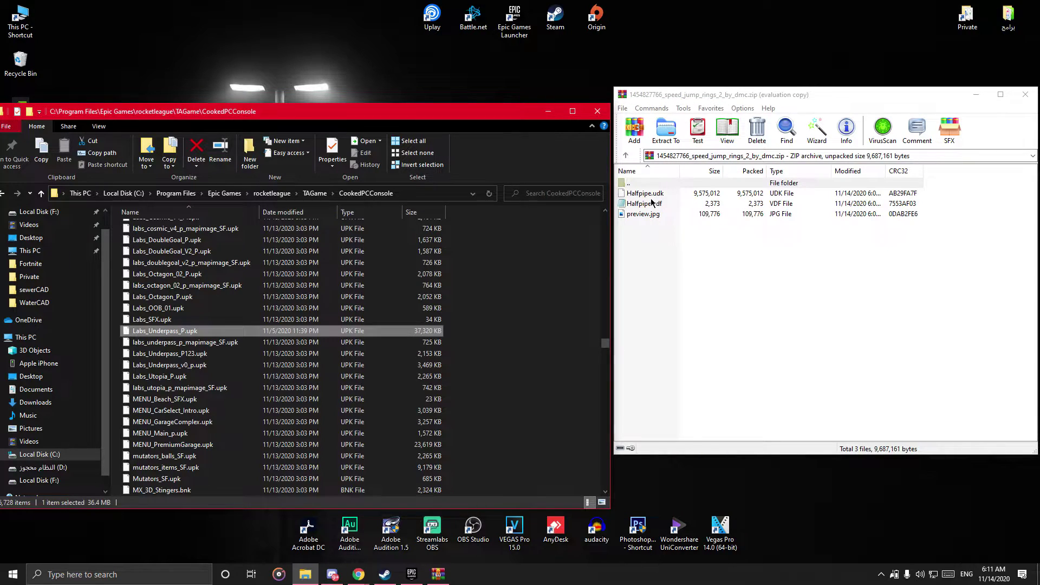
# Copy the full file name of Labs_Underpass_P.upk from the CookedPCConsole folder and return to the archive.
pyautogui.click(654, 204)
pyautogui.click(648, 194)
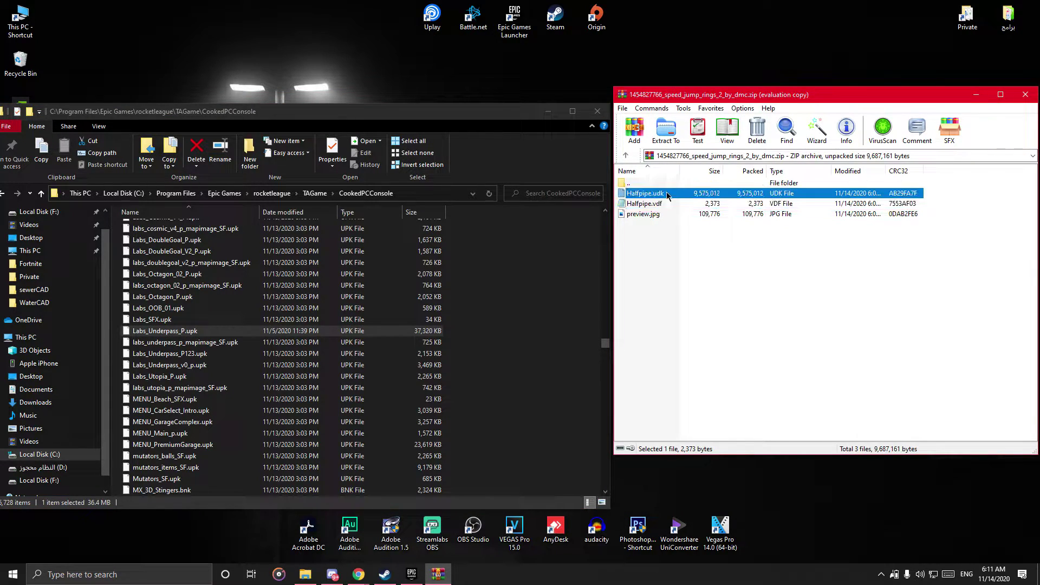
pyautogui.click(182, 335)
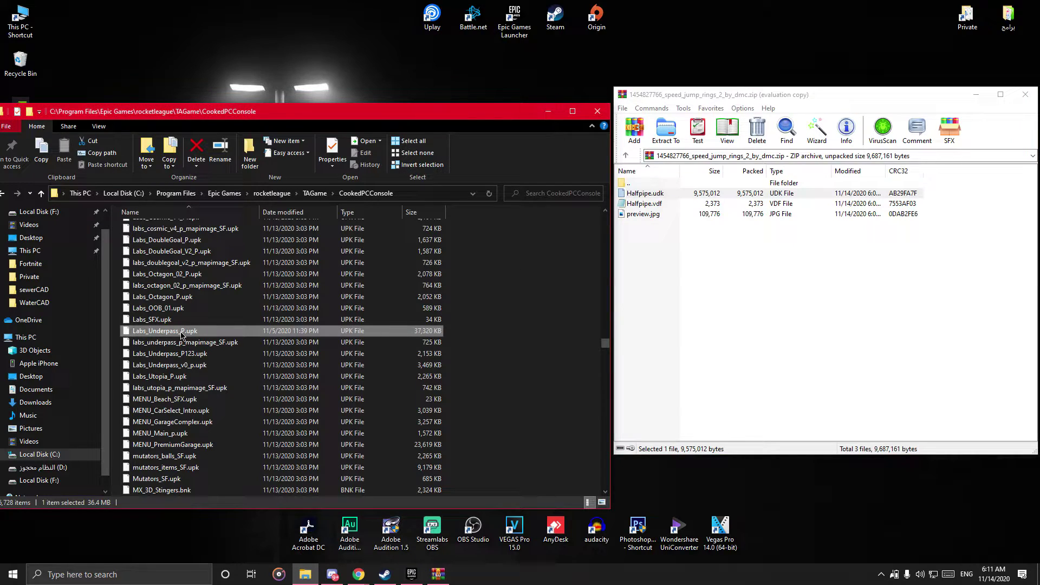
pyautogui.click(182, 335)
pyautogui.rightClick(190, 333)
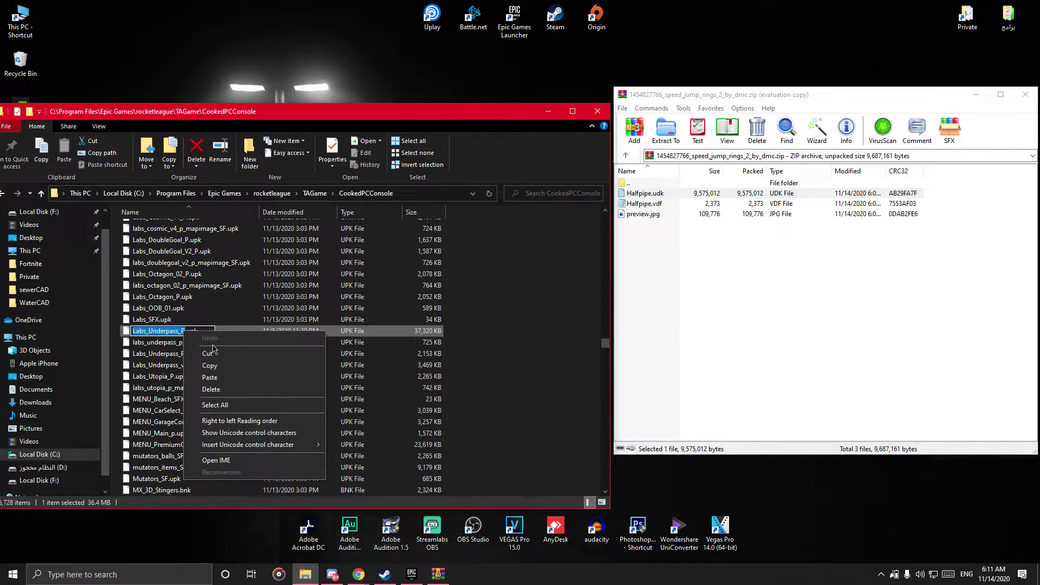
pyautogui.click(217, 366)
pyautogui.hotkey('alt', 'Tab')
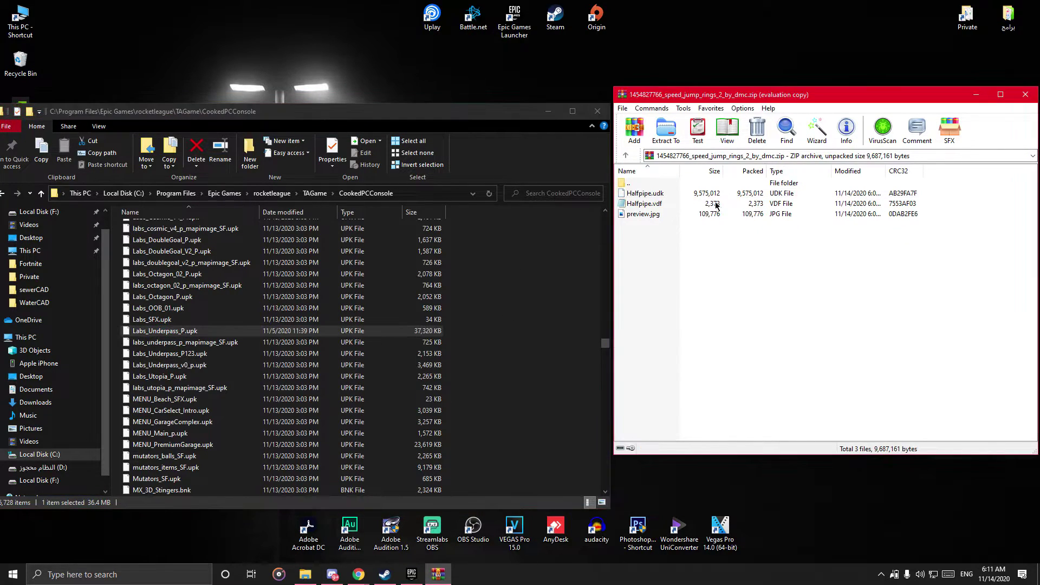
# Rename Halfpipe.udk inside the archive to Labs_Underpass_P.upk, using the copied name.
pyautogui.click(653, 194)
pyautogui.click(646, 194)
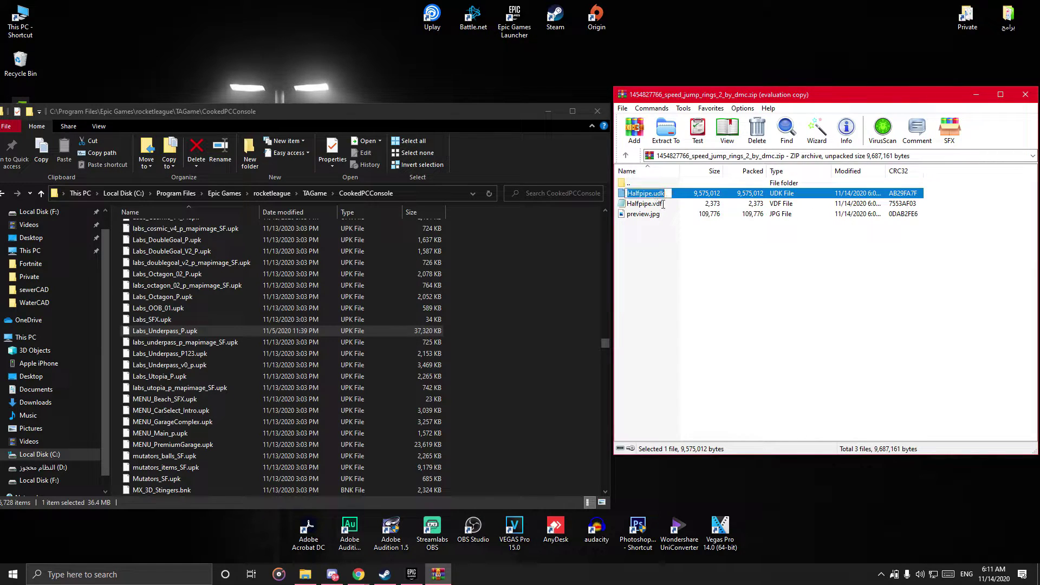
pyautogui.press('End')
pyautogui.moveTo(660, 201); pyautogui.dragTo(635, 203)
pyautogui.hotkey('ctrl', 'v')
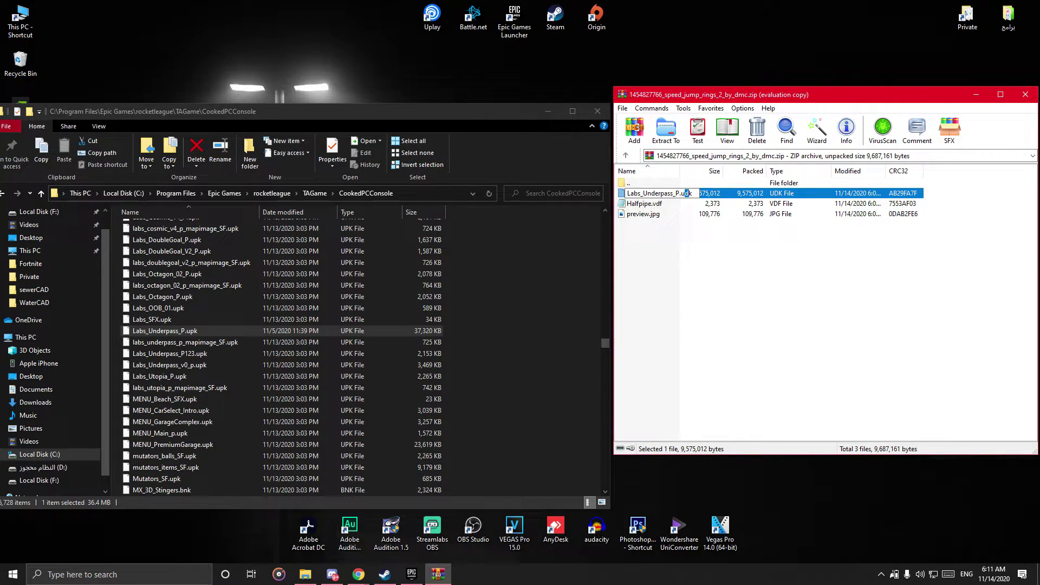
pyautogui.press('Return')
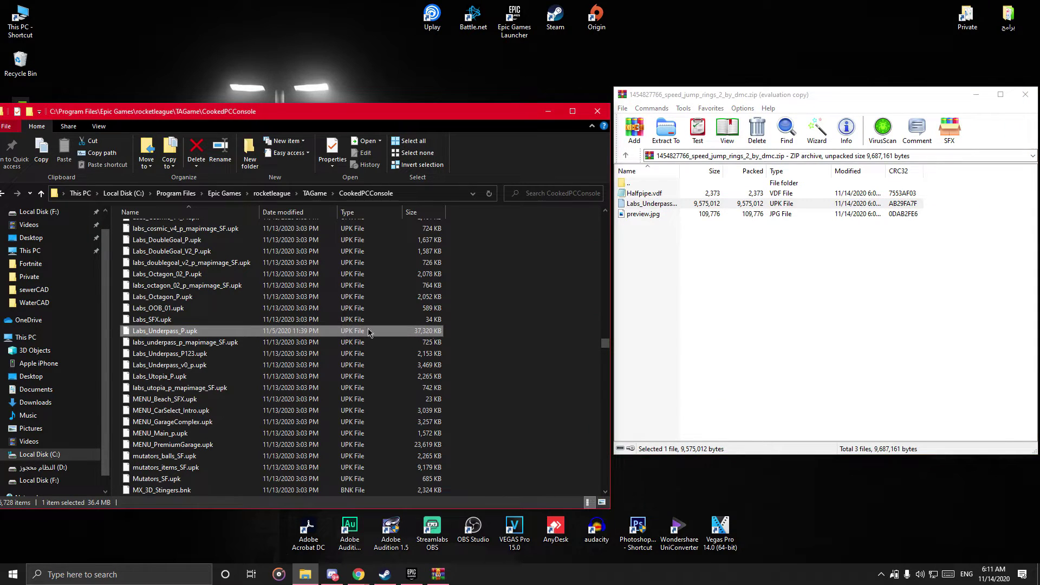
# Replace the old Labs_Underpass_P.upk in CookedPCConsole by deleting it and extracting the renamed Half Pipe file there.
pyautogui.press('Delete')
pyautogui.moveTo(671, 205); pyautogui.dragTo(265, 362)
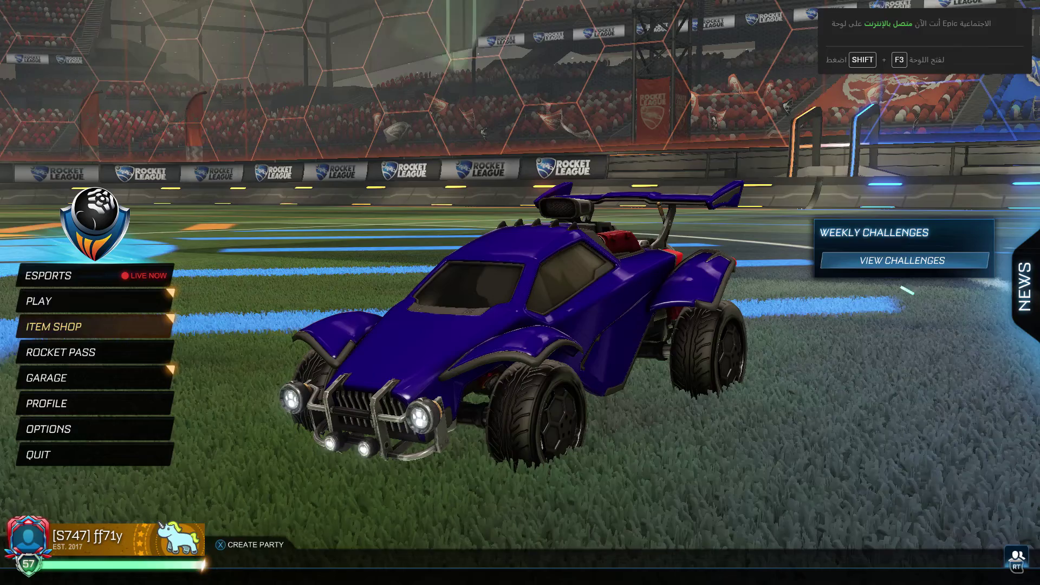
# In Rocket League, start a training session on the Underpass - Soccar arena.
pyautogui.press('Up')
pyautogui.press('Return')
pyautogui.press('Down')
pyautogui.press('Return')
pyautogui.press('Return')
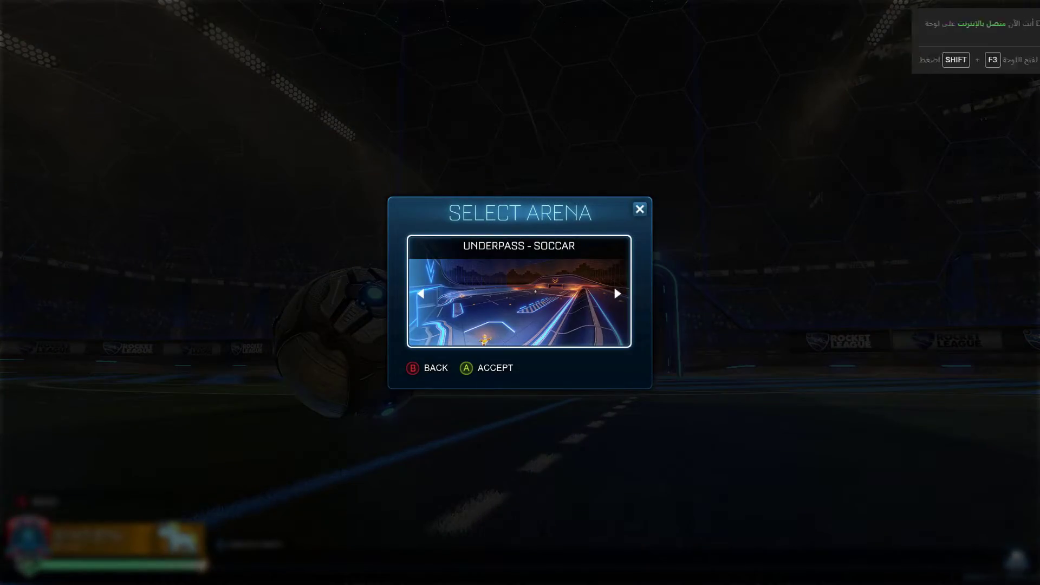
pyautogui.press('Return')
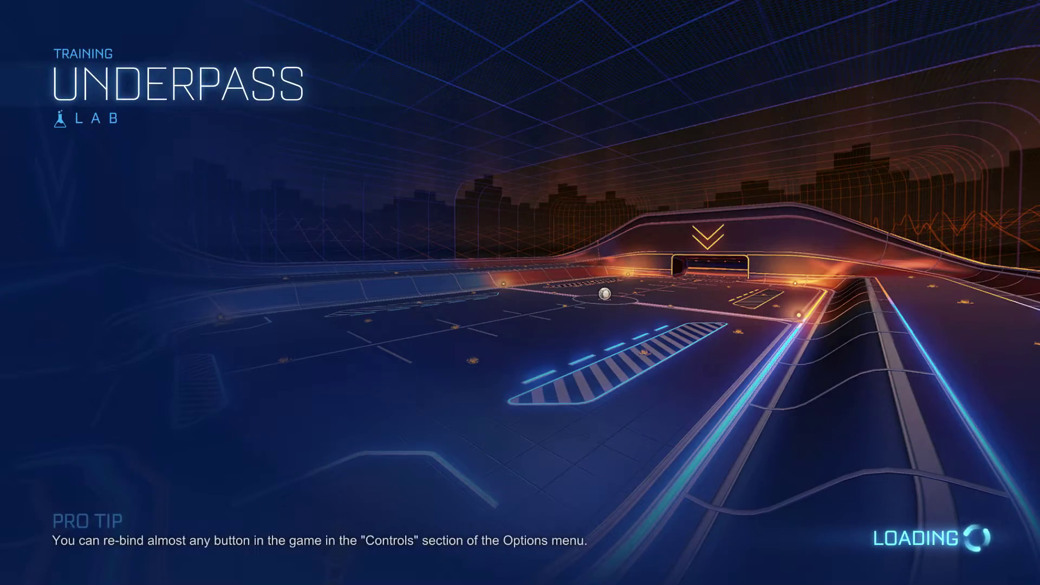
# Drive the car around the loaded Half Pipe map to try it out.
pyautogui.press('w')
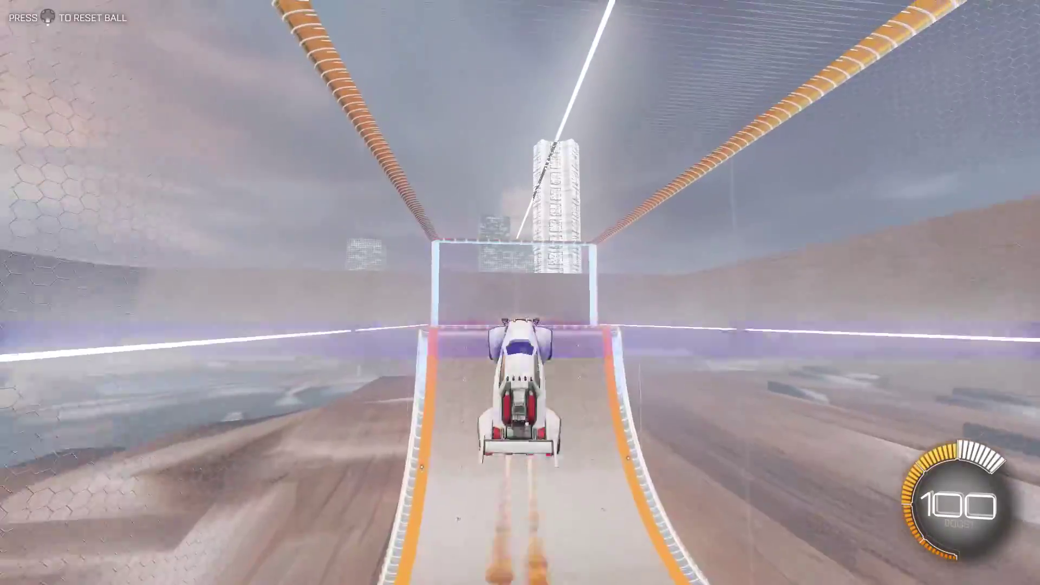
pyautogui.press('w')
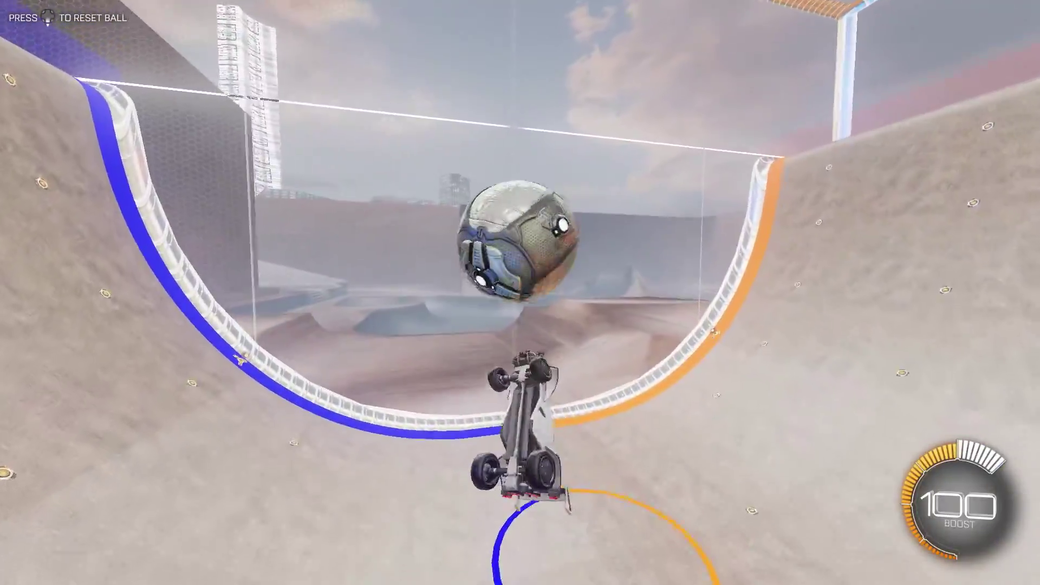
pyautogui.press('w')
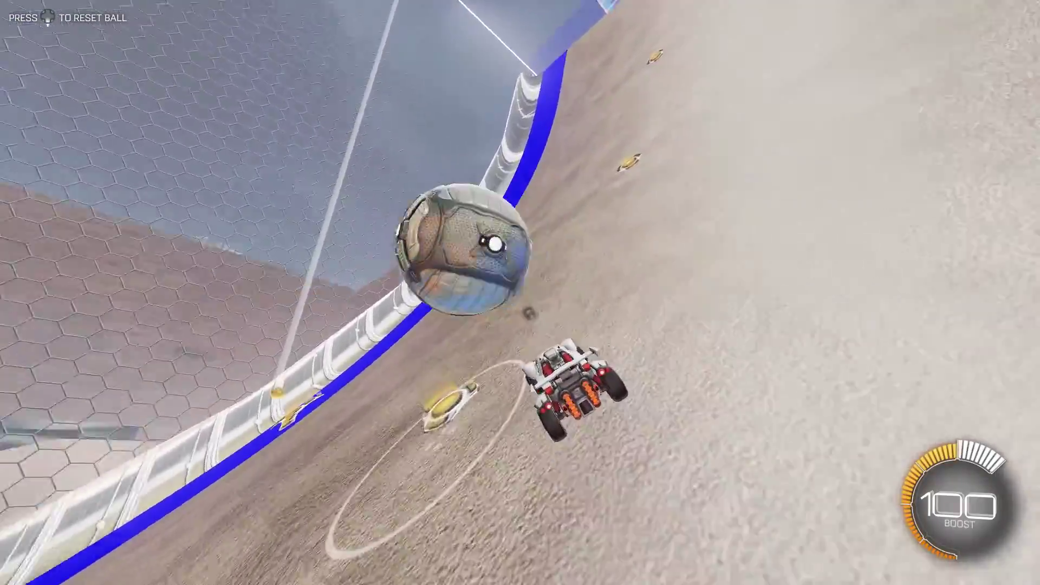